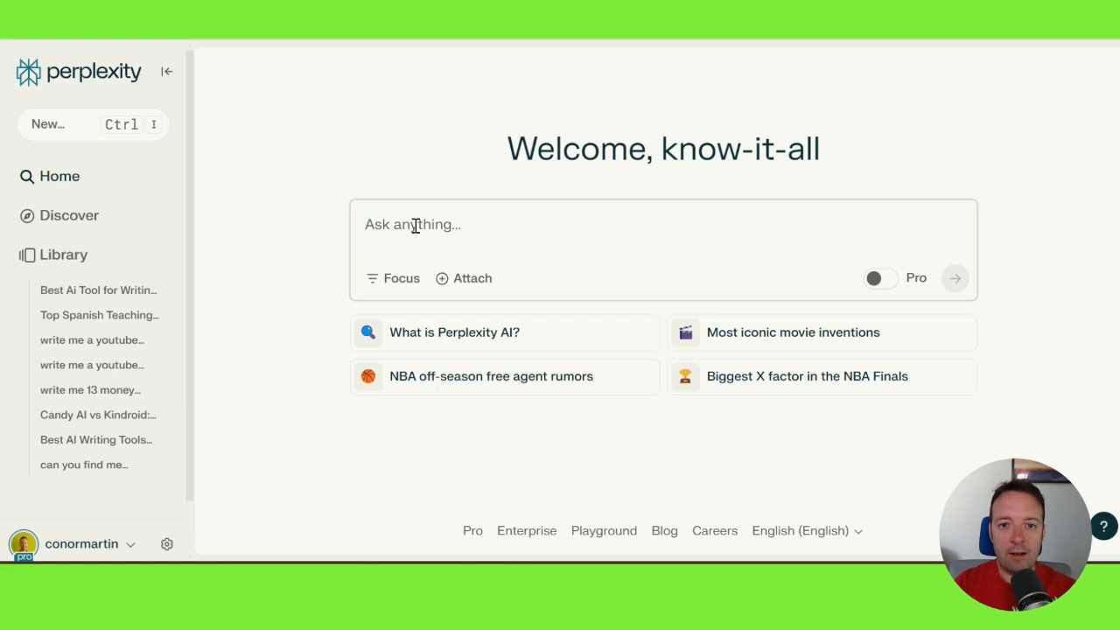
# Step: Ask the suggested question "What is Perplexity AI?" and read through the answer's overview, key features and background
pyautogui.click(439, 345)
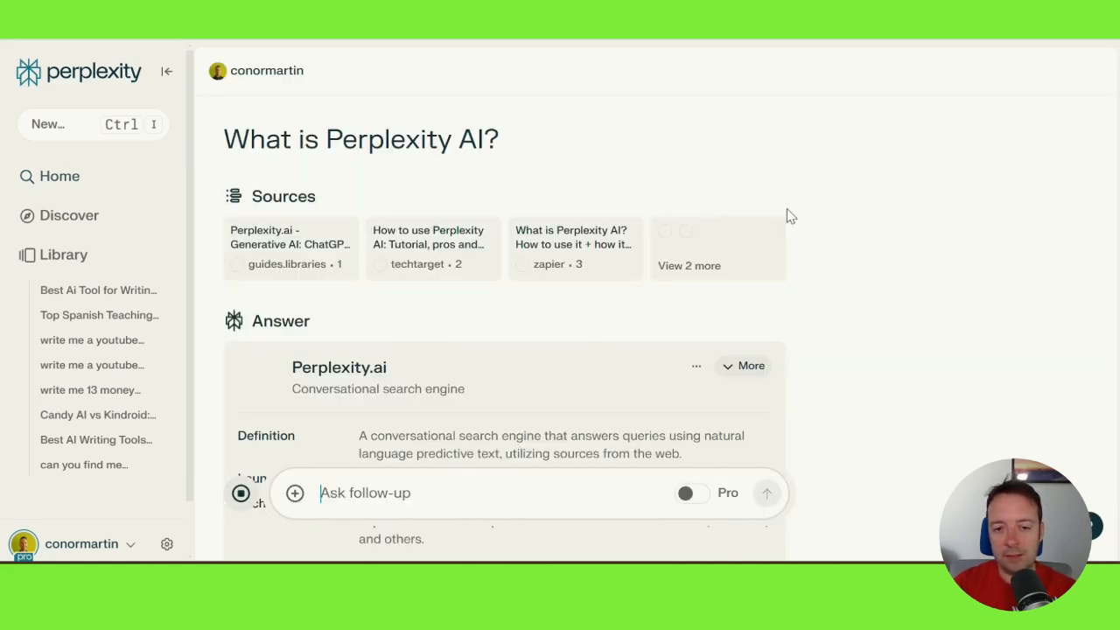
pyautogui.scroll(-1, 490, 287)
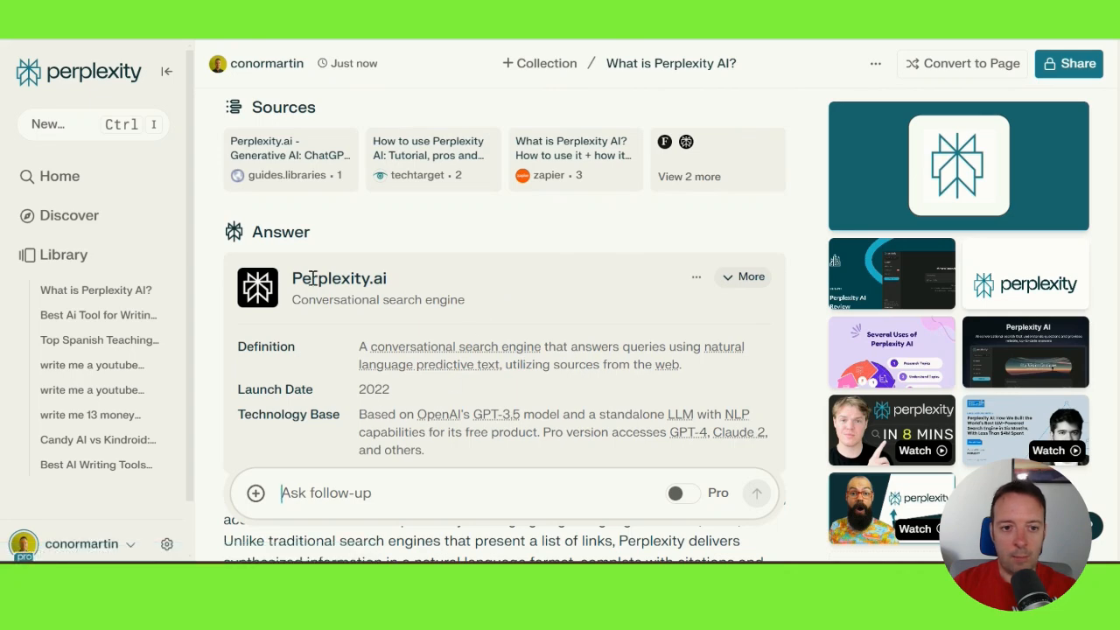
pyautogui.scroll(-3, 390, 315)
pyautogui.scroll(-2, 390, 303)
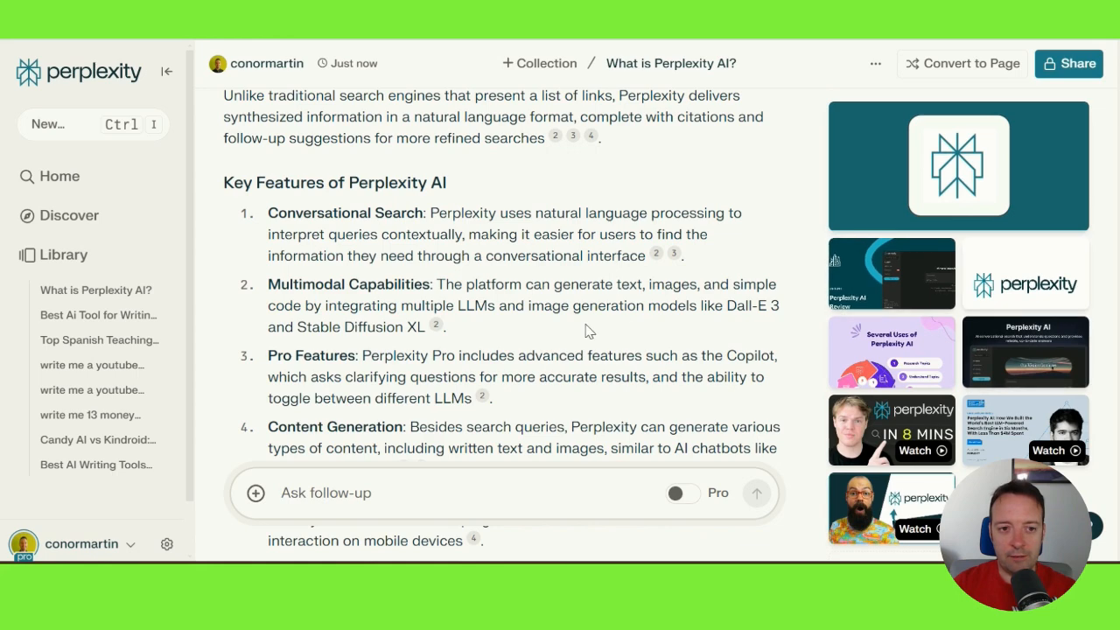
pyautogui.scroll(4, 584, 325)
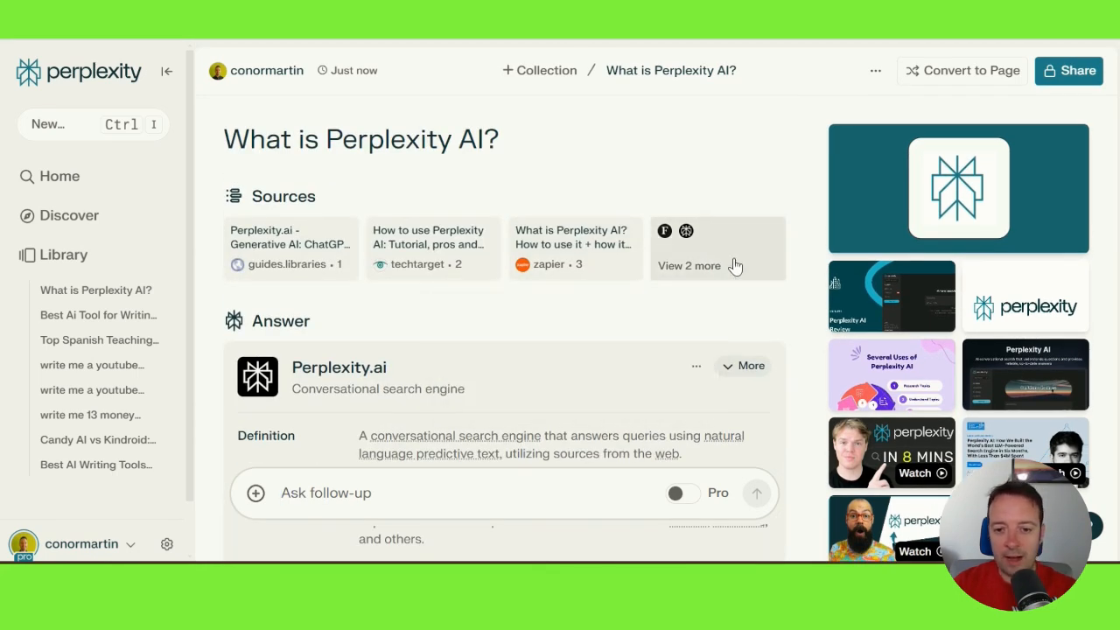
pyautogui.scroll(-3, 741, 268)
pyautogui.scroll(-1, 742, 269)
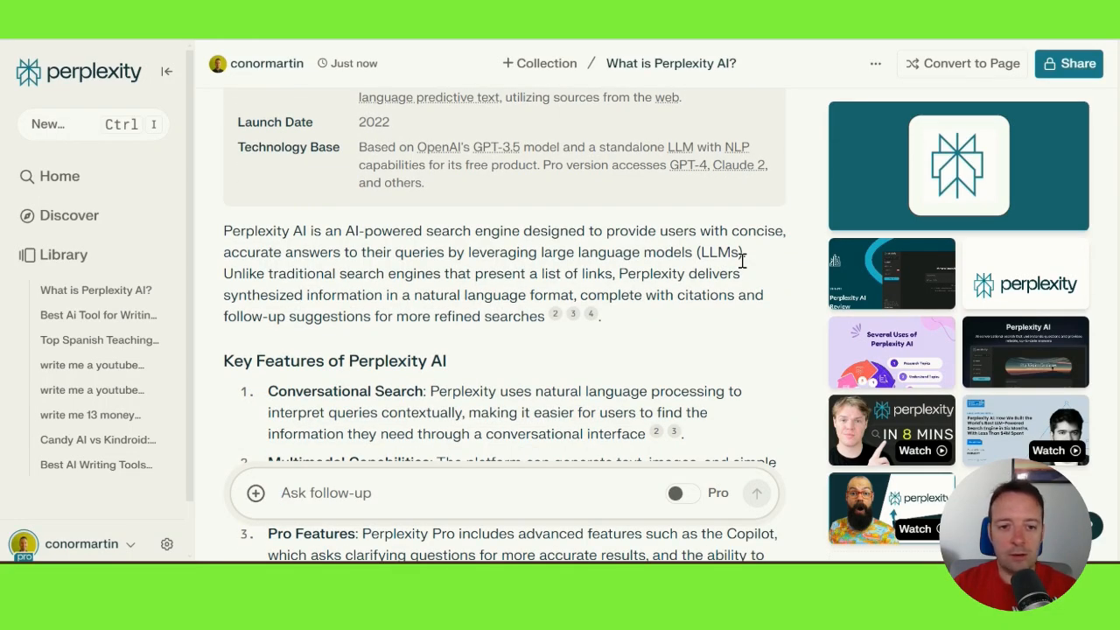
pyautogui.scroll(-4, 670, 260)
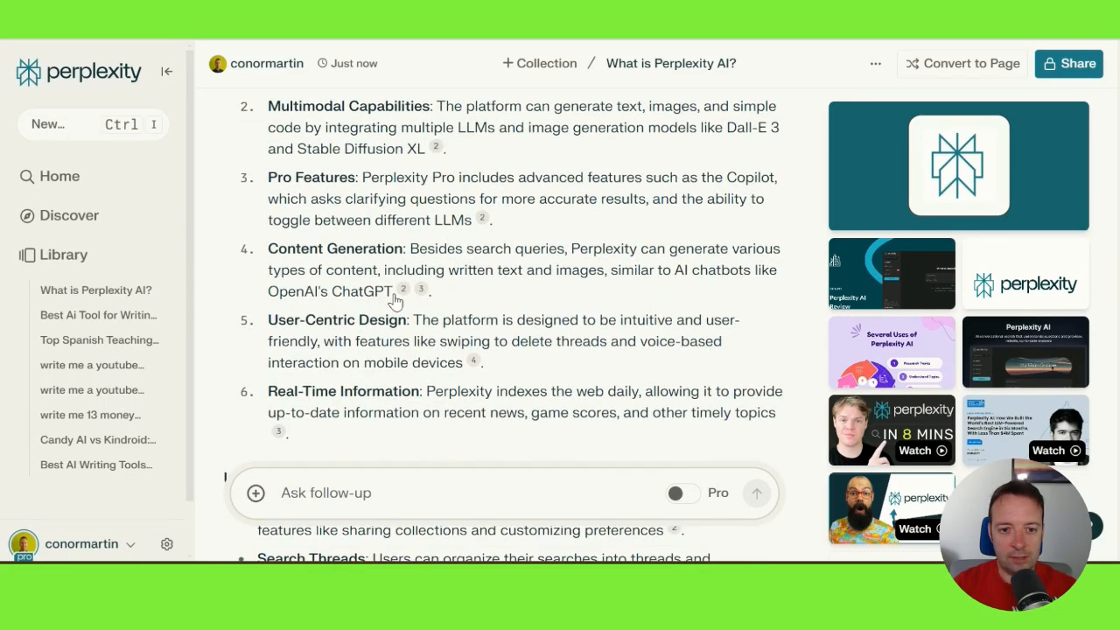
pyautogui.scroll(-5, 425, 320)
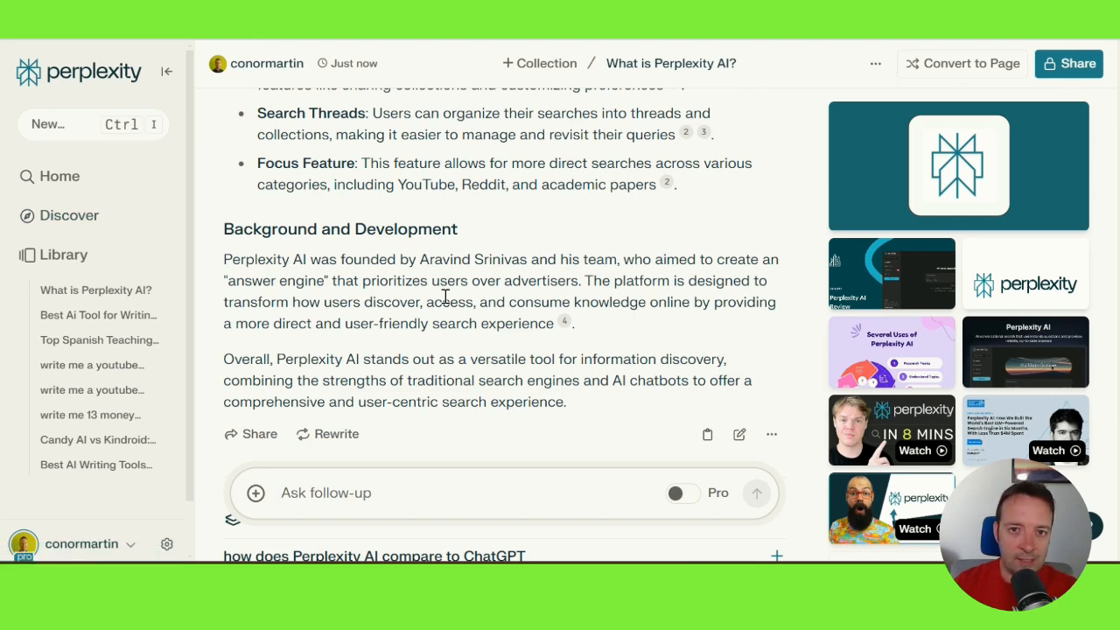
pyautogui.scroll(10, 444, 297)
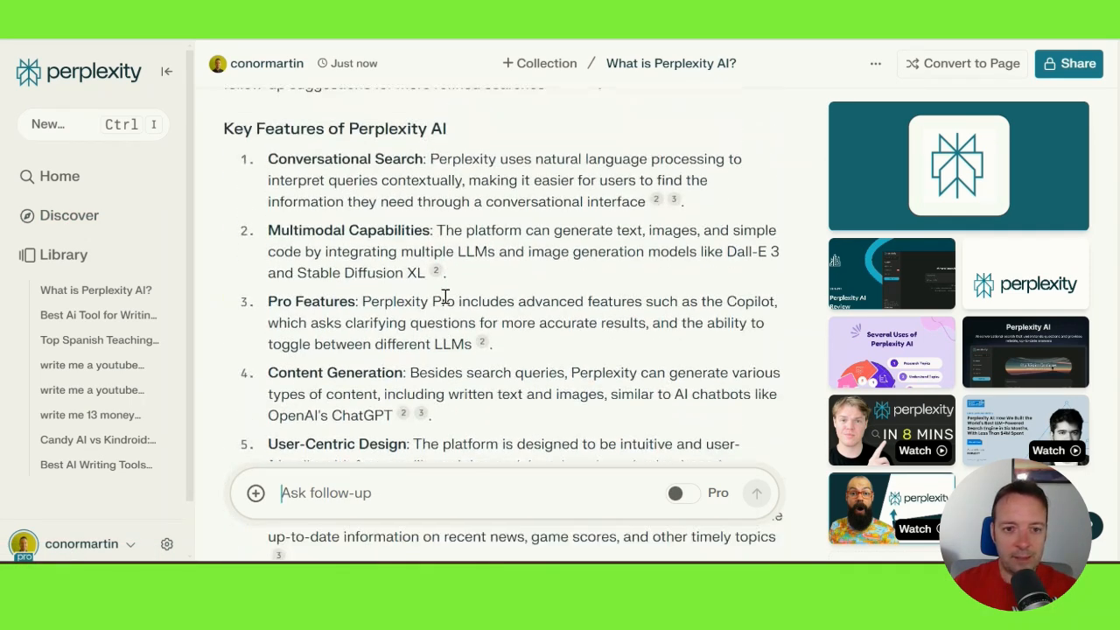
pyautogui.scroll(2, 444, 297)
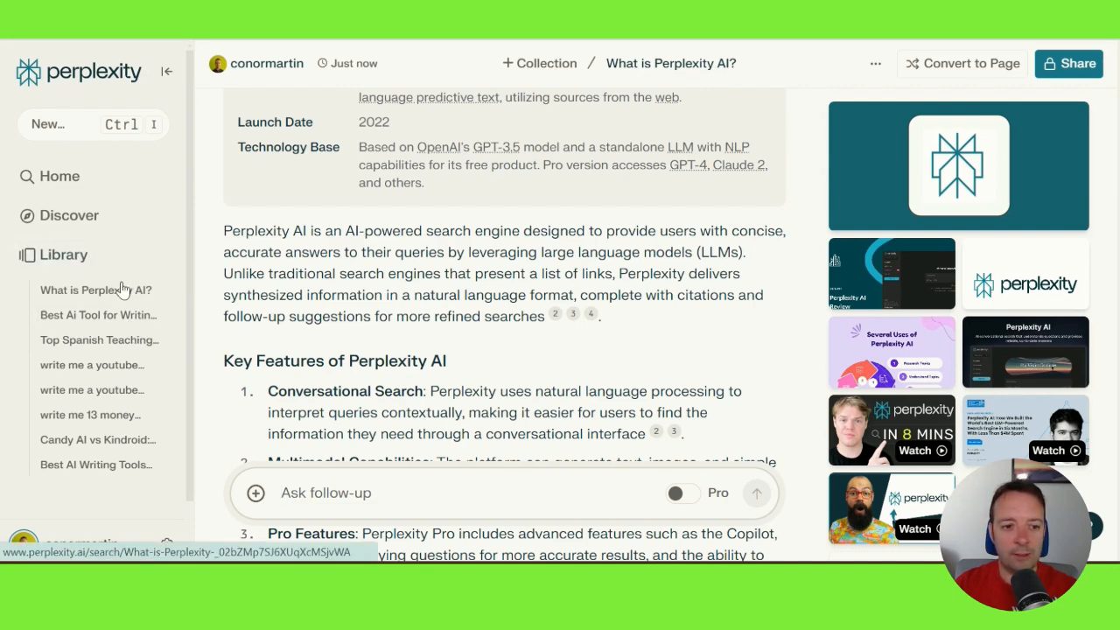
# Step: Create a new Page in the Library about "Invideo Studio vs Invideo AI" and start its generation
pyautogui.click(162, 257)
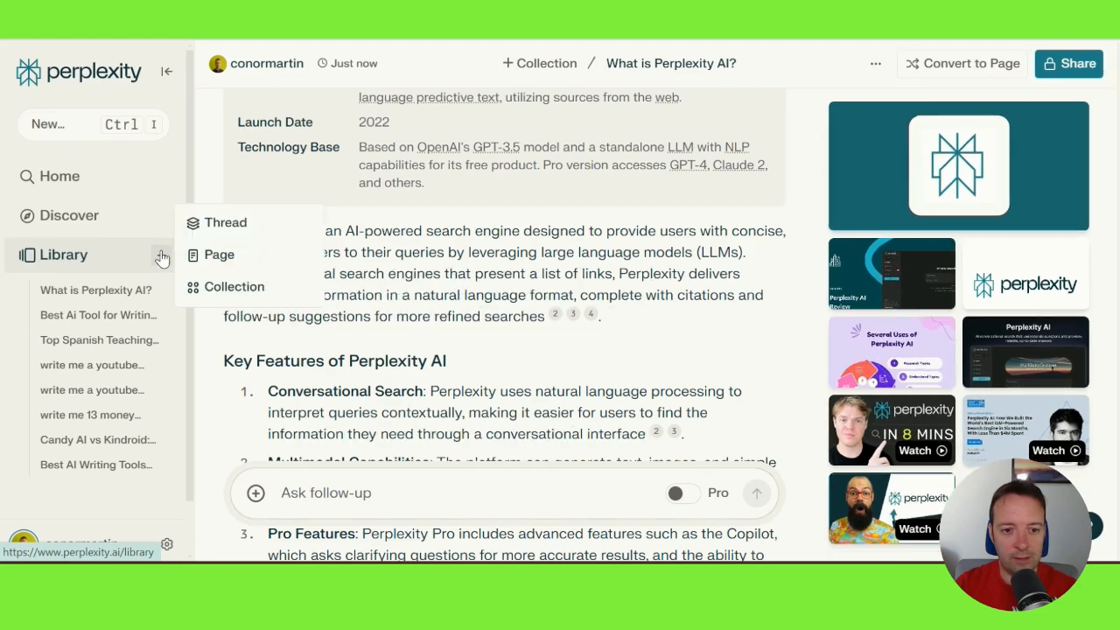
pyautogui.click(226, 256)
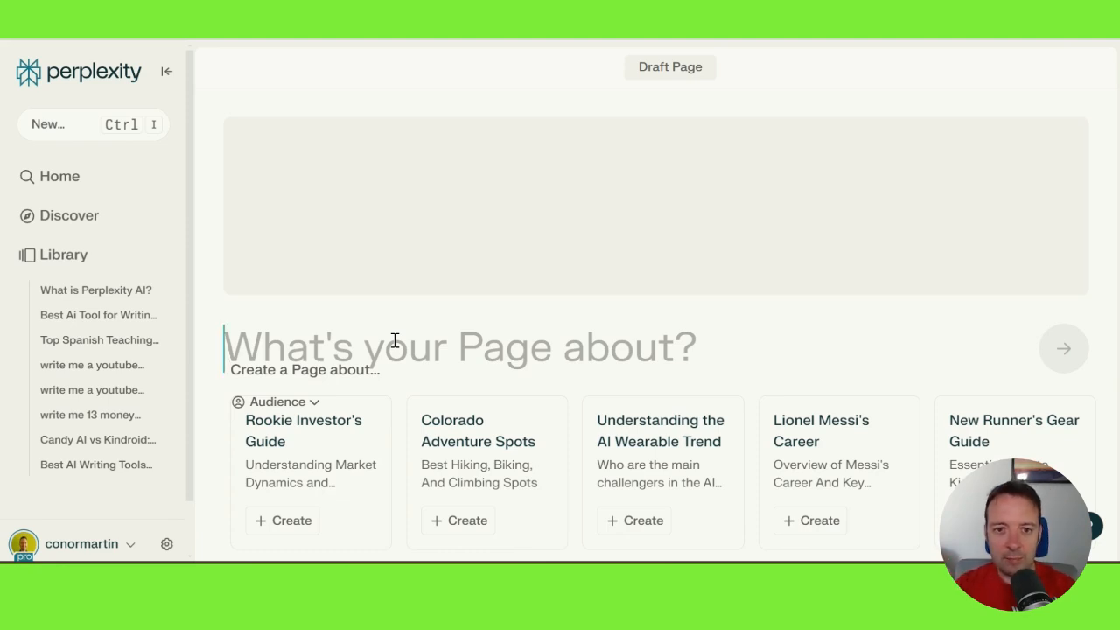
pyautogui.write('i')
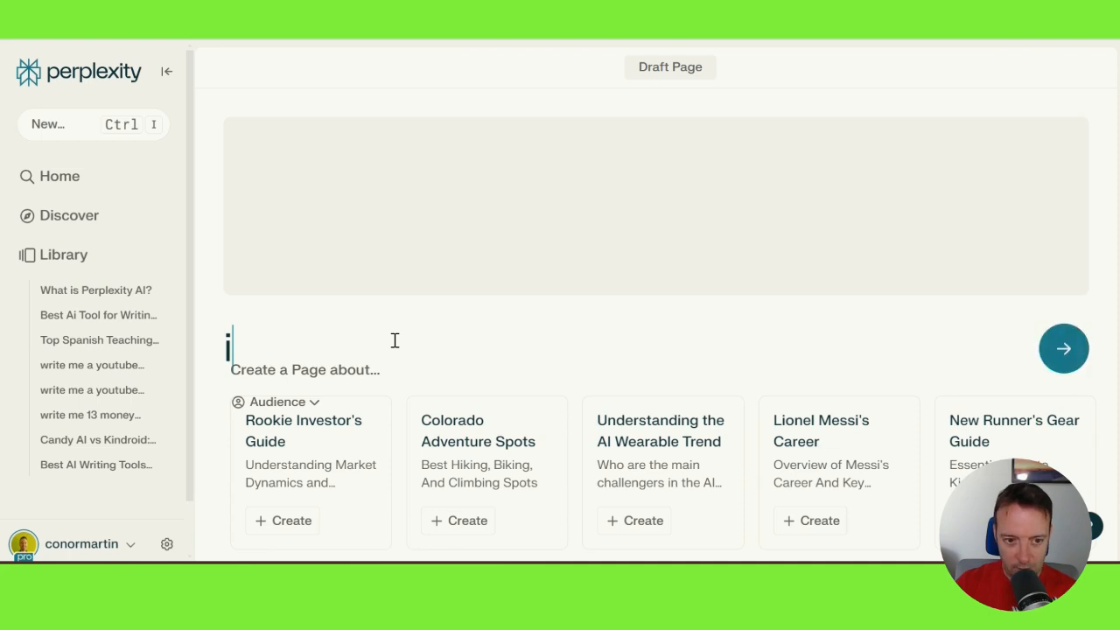
pyautogui.press('BackSpace')
pyautogui.write('I')
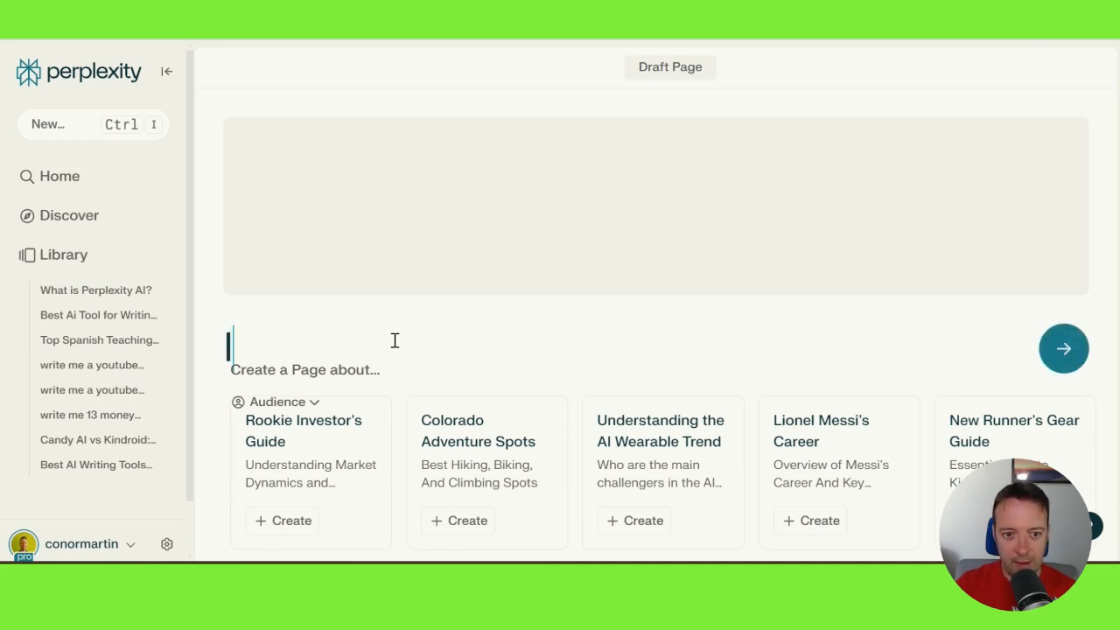
pyautogui.write('nvideo ')
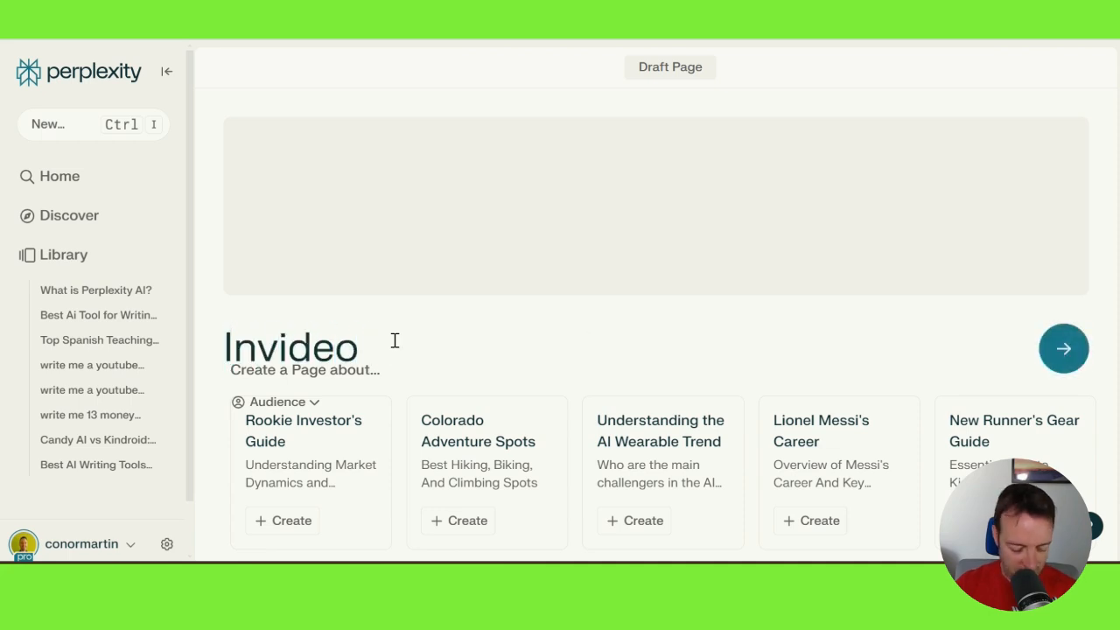
pyautogui.write('Studio v')
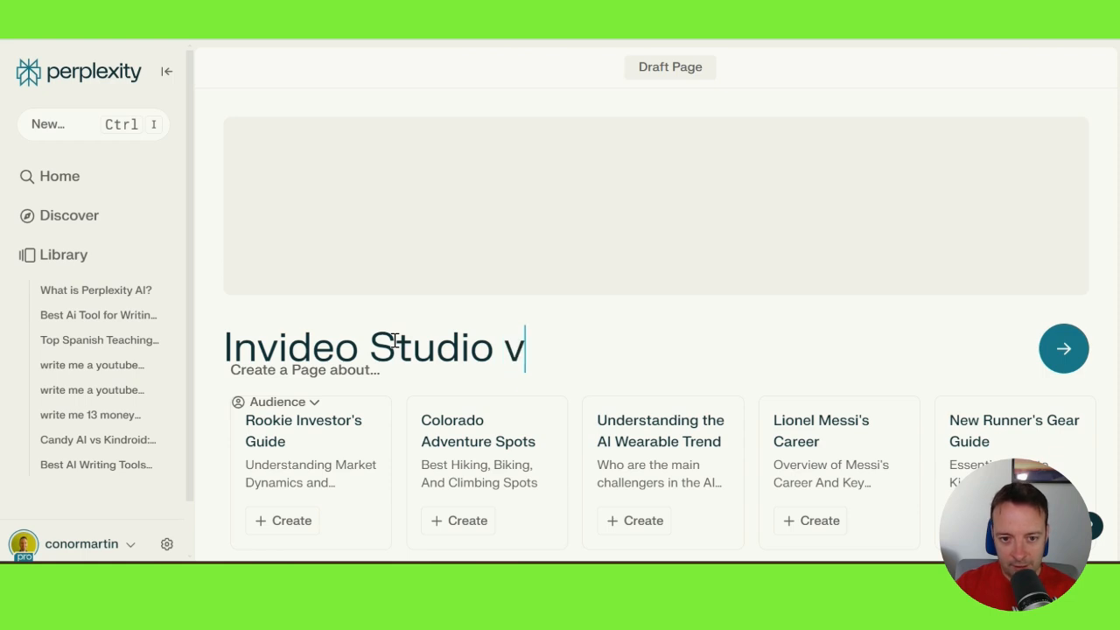
pyautogui.write('s Incid')
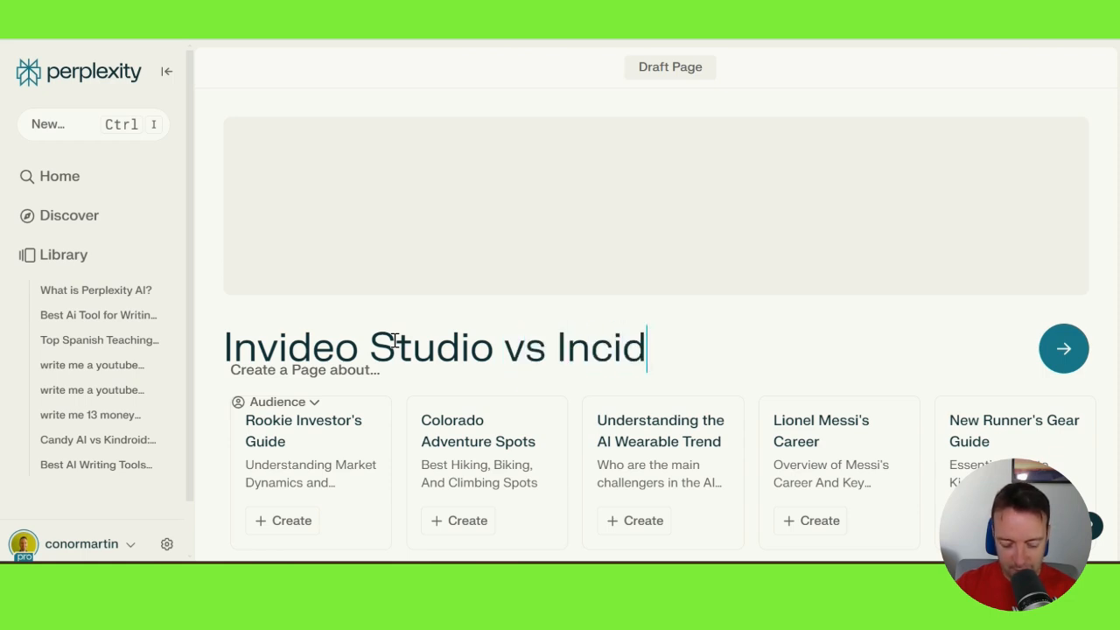
pyautogui.press('BackSpace')
pyautogui.press('BackSpace')
pyautogui.press('BackSpace')
pyautogui.write('video ')
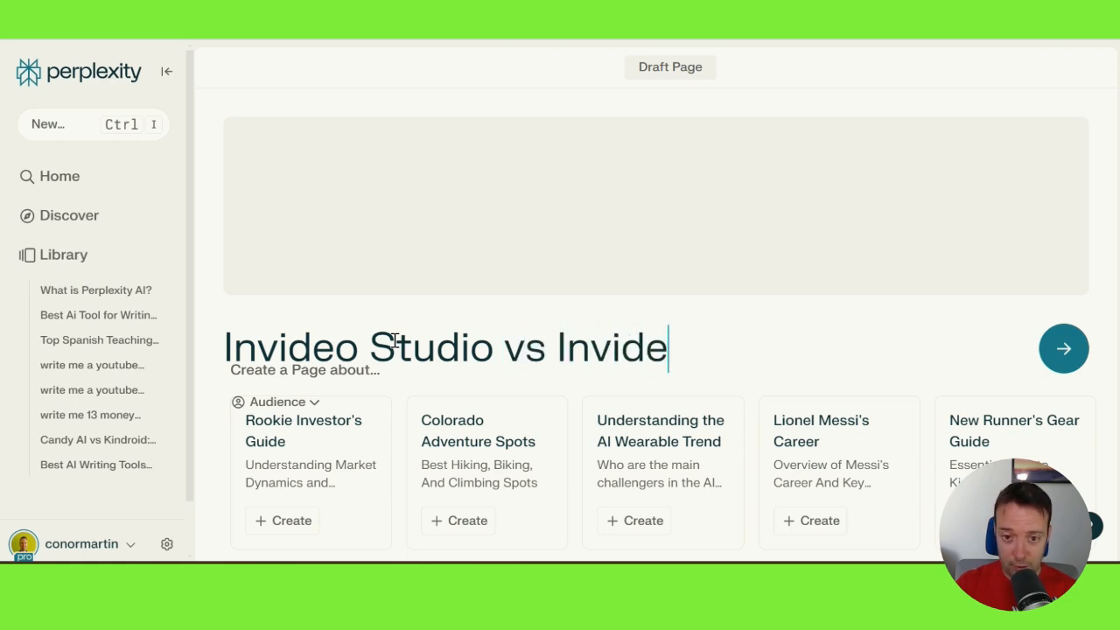
pyautogui.write('AI')
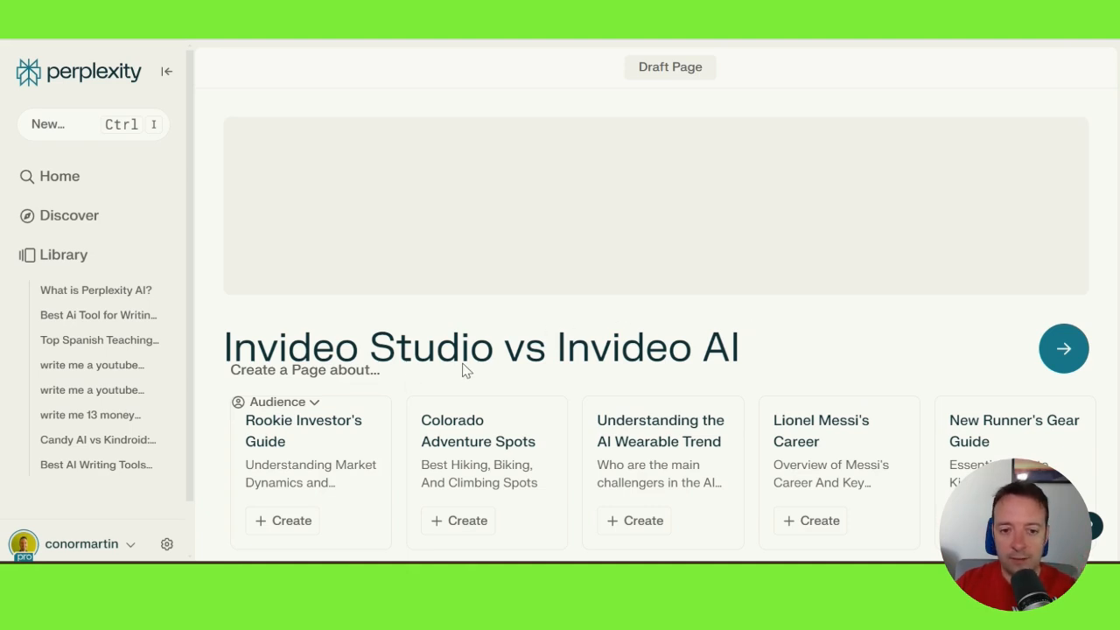
pyautogui.press('Return')
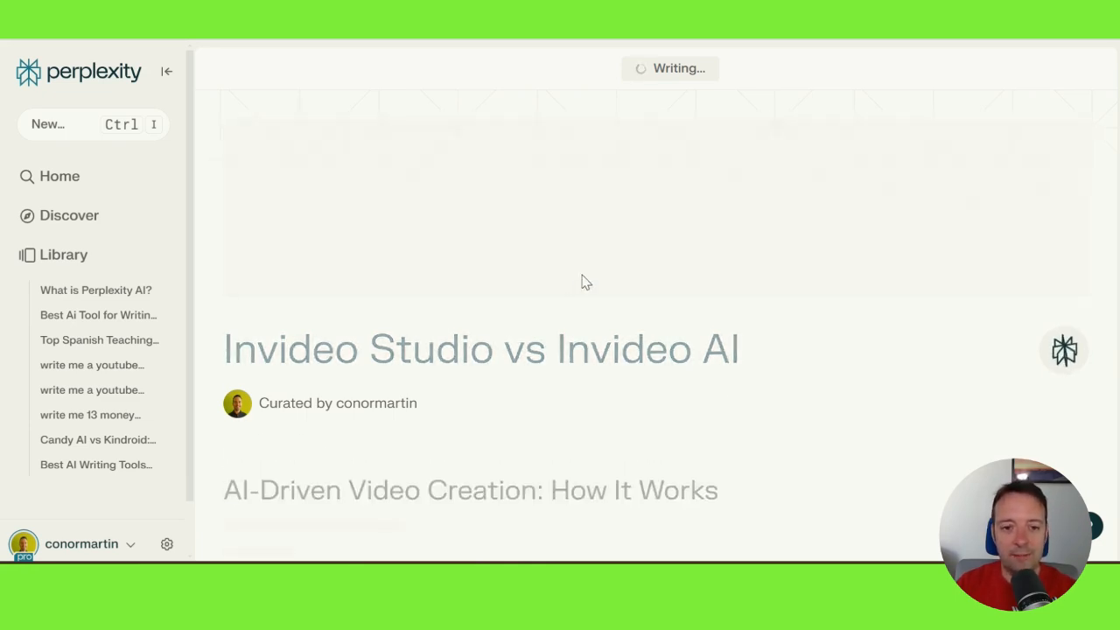
# Step: Review the cover image, introduction and sections of the Page while it is being written
pyautogui.scroll(-5, 668, 277)
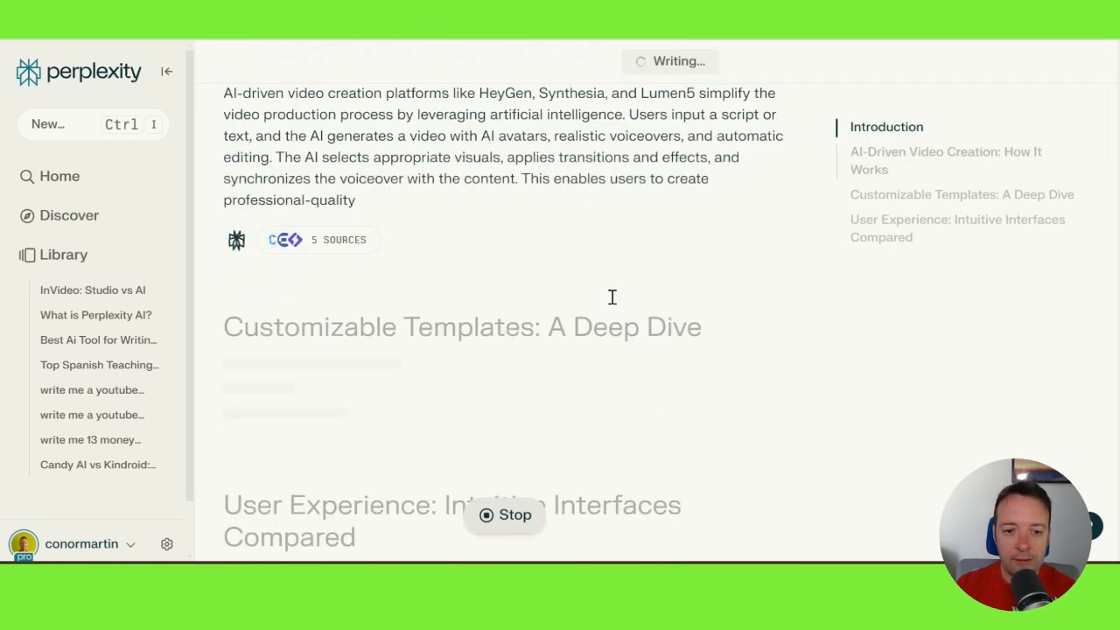
pyautogui.scroll(6, 608, 302)
pyautogui.scroll(3, 604, 302)
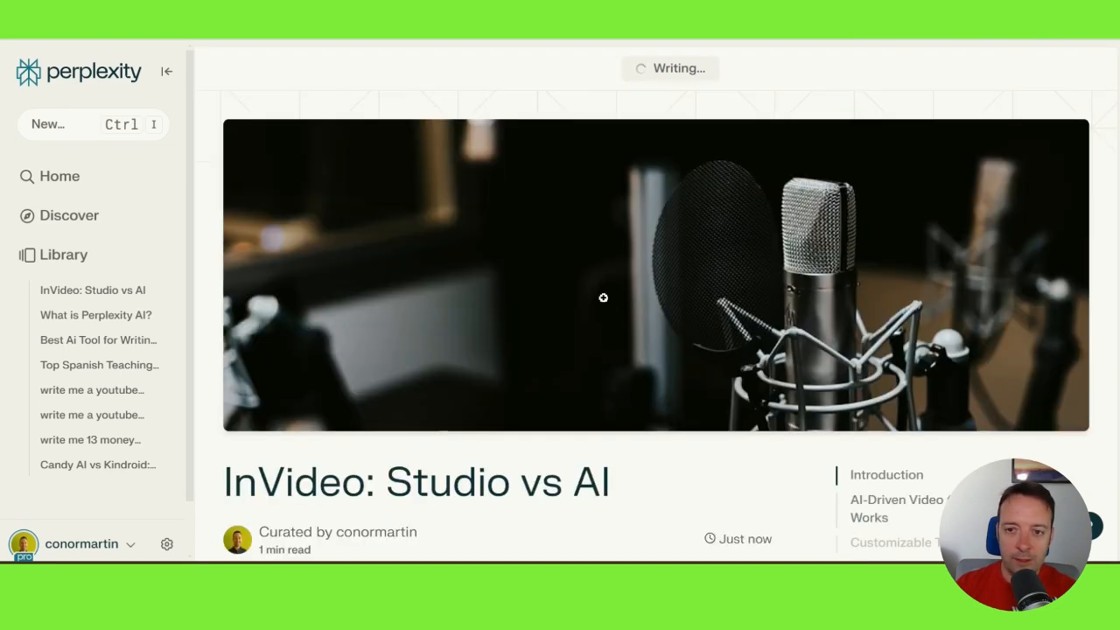
pyautogui.scroll(-3, 876, 231)
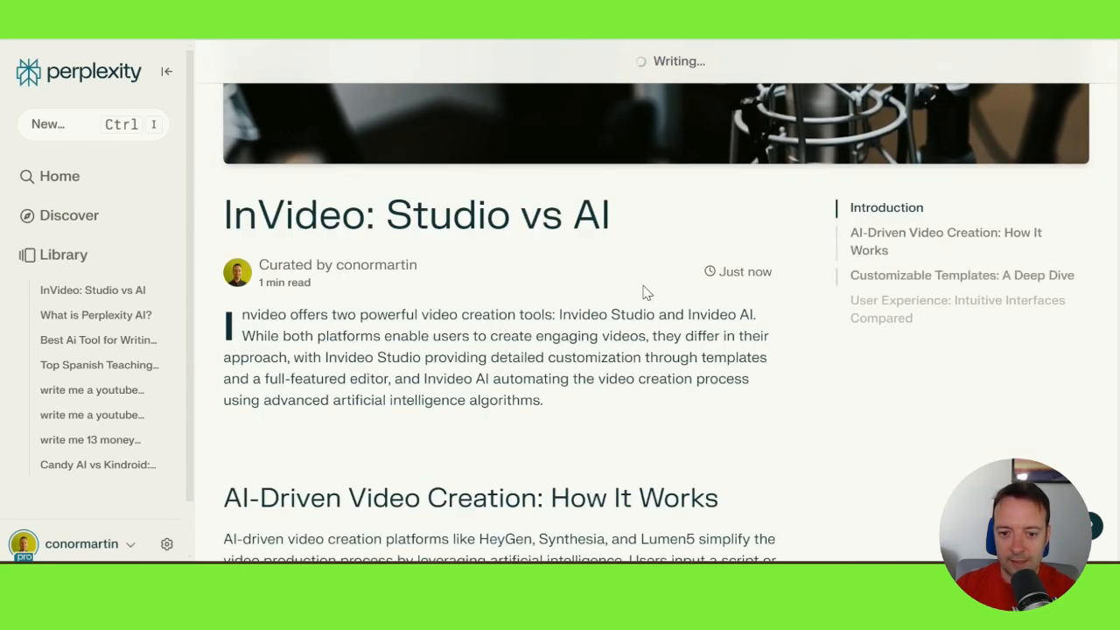
pyautogui.scroll(-8, 644, 327)
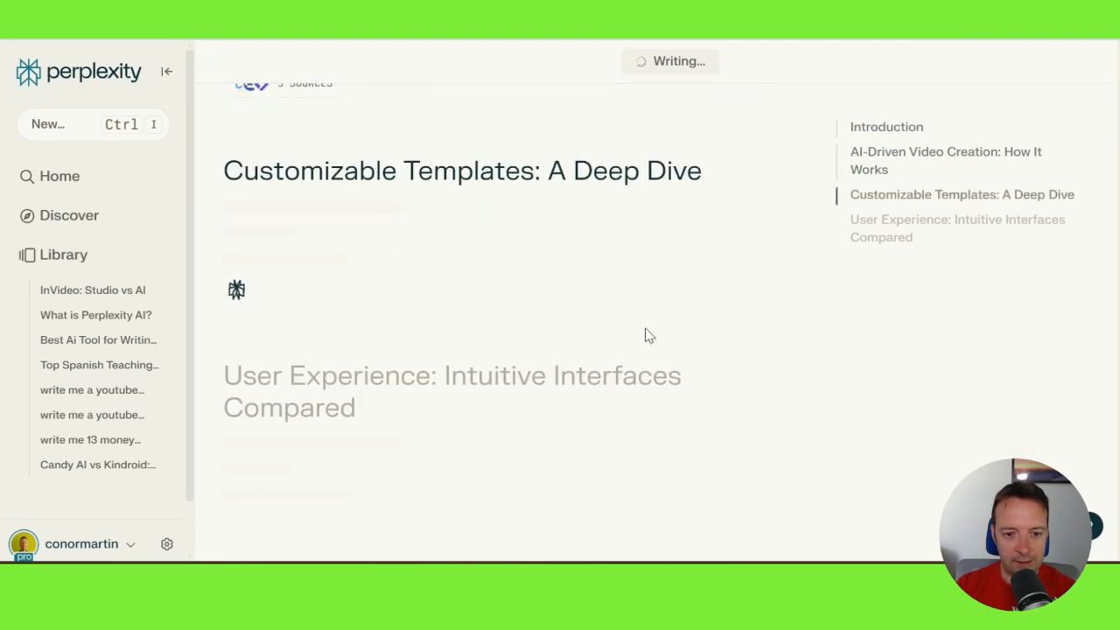
pyautogui.scroll(-2, 645, 333)
pyautogui.scroll(4, 534, 338)
pyautogui.scroll(3, 537, 343)
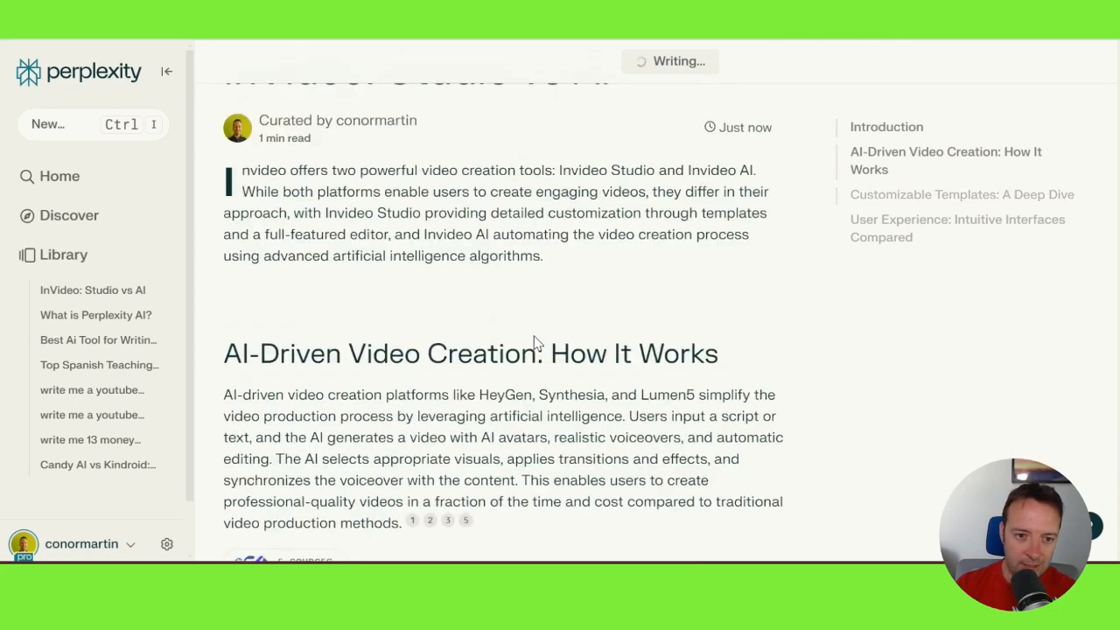
pyautogui.scroll(-4, 511, 370)
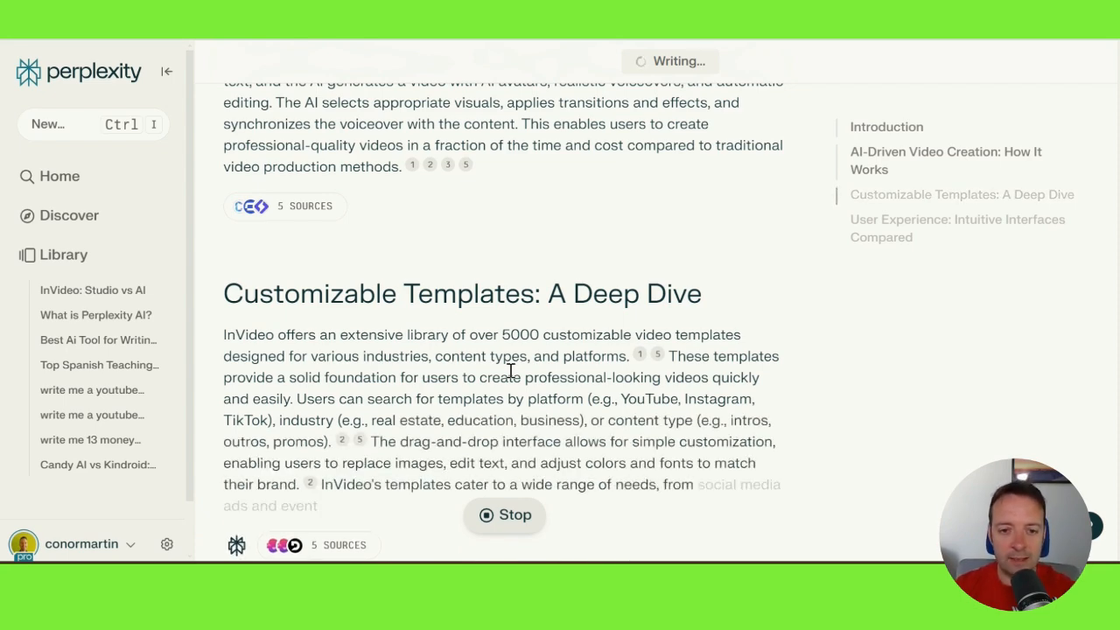
pyautogui.scroll(10, 510, 371)
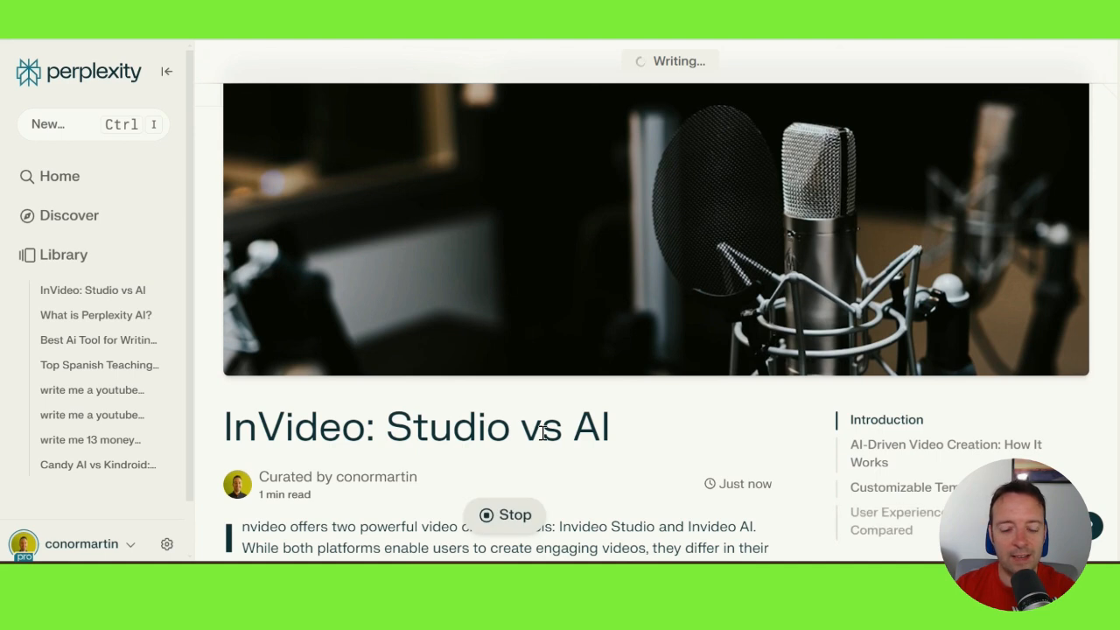
# Step: Change the page title to "InVideo Studio vs InVideo AI" and save it
pyautogui.scroll(-2, 499, 350)
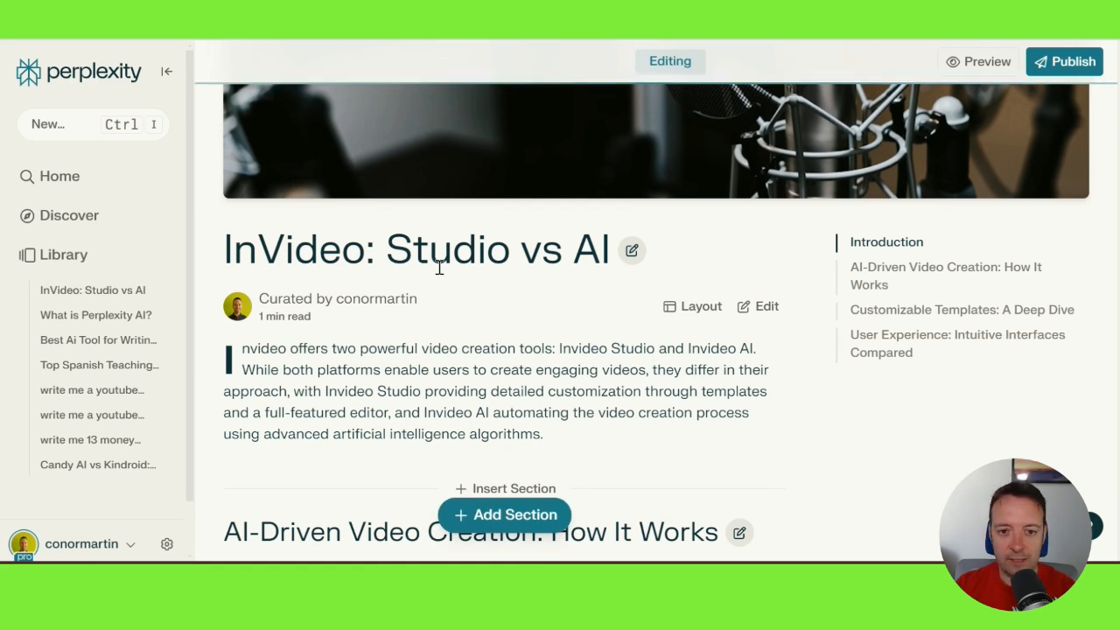
pyautogui.click(631, 253)
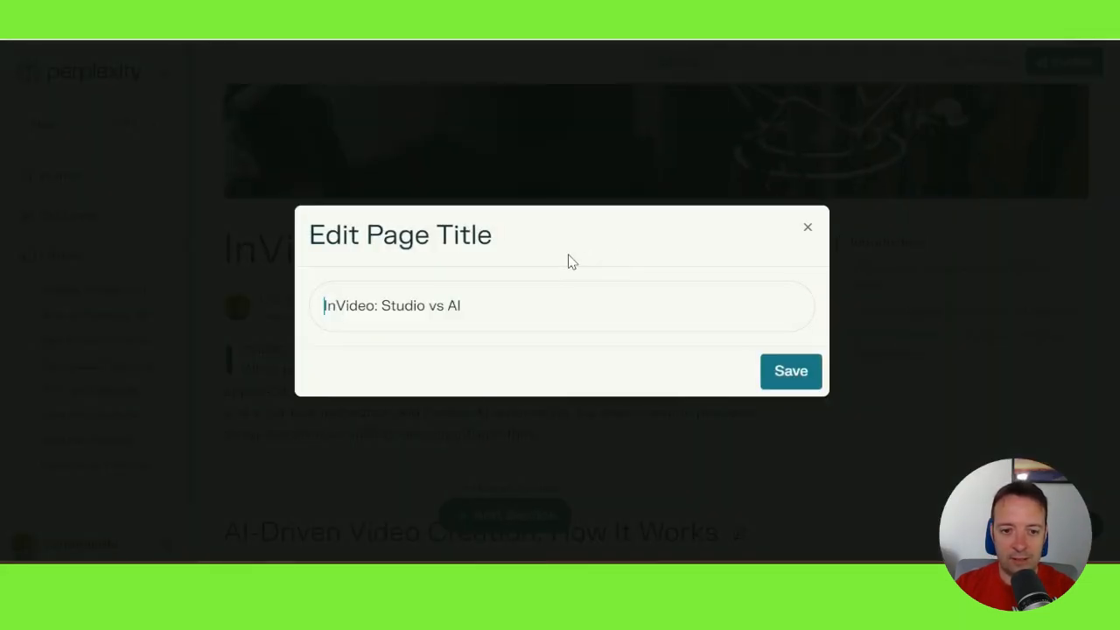
pyautogui.click(381, 307)
pyautogui.press('BackSpace')
pyautogui.press('BackSpace')
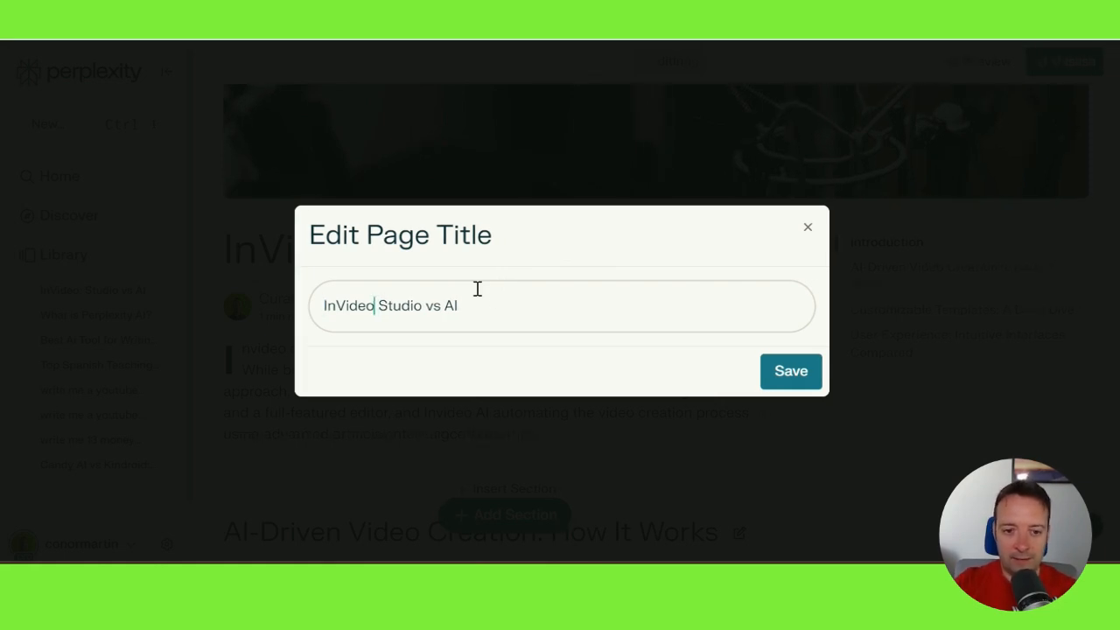
pyautogui.click(434, 312)
pyautogui.write('I')
pyautogui.press('BackSpace')
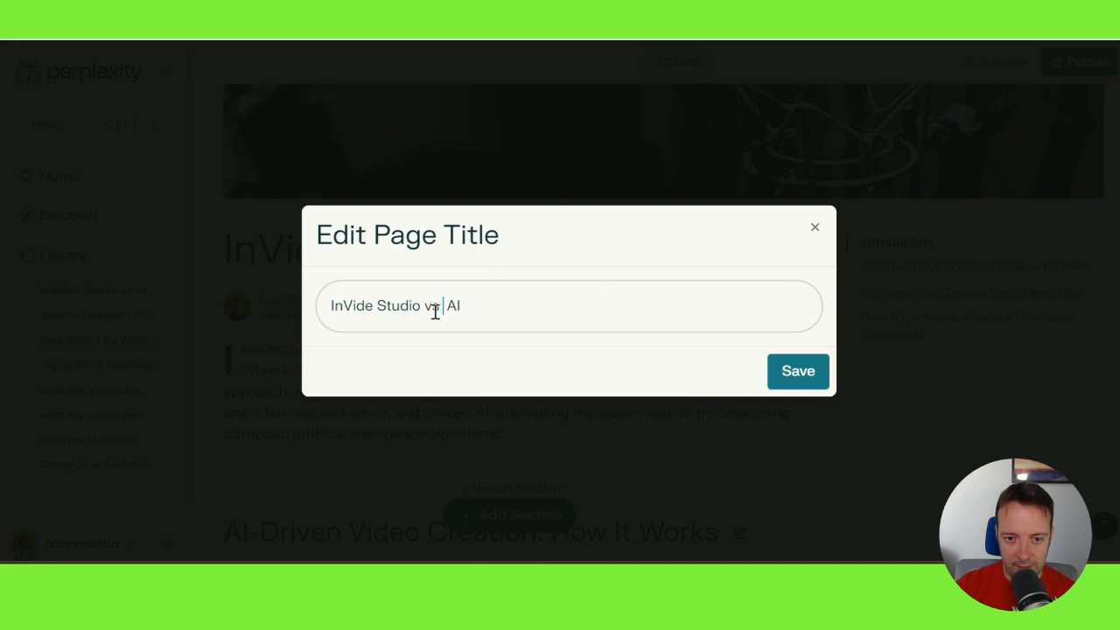
pyautogui.write('Invide')
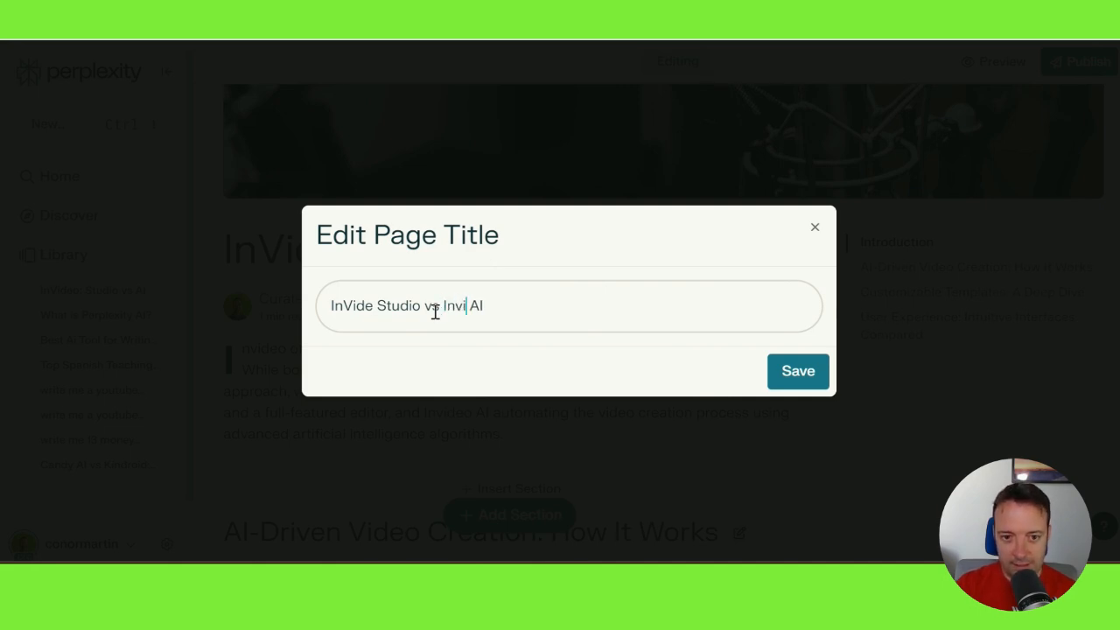
pyautogui.write('o')
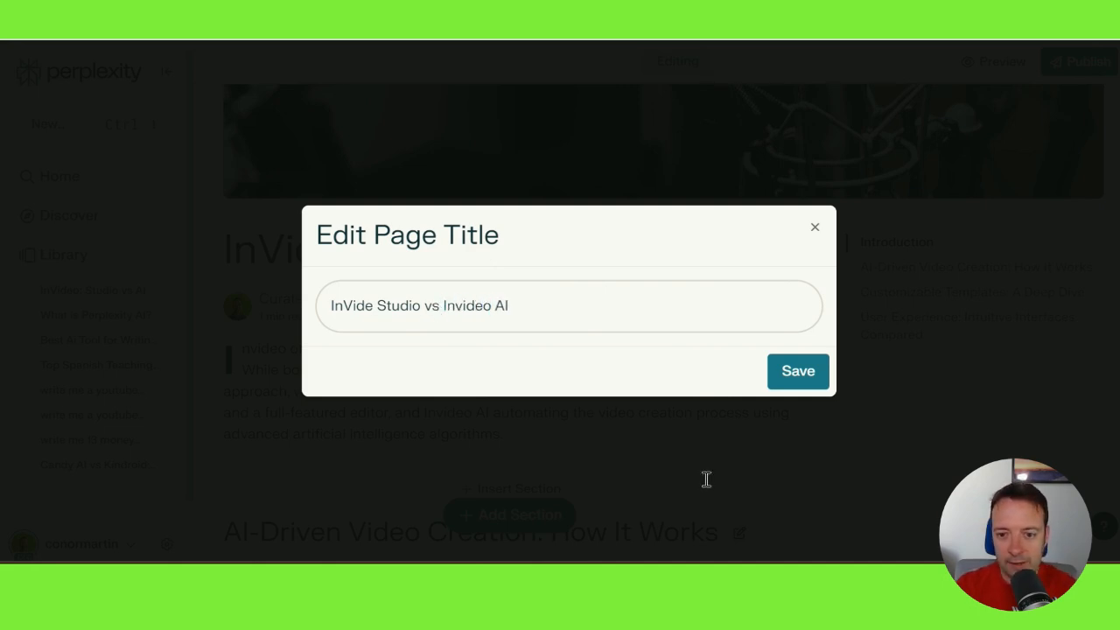
pyautogui.click(794, 372)
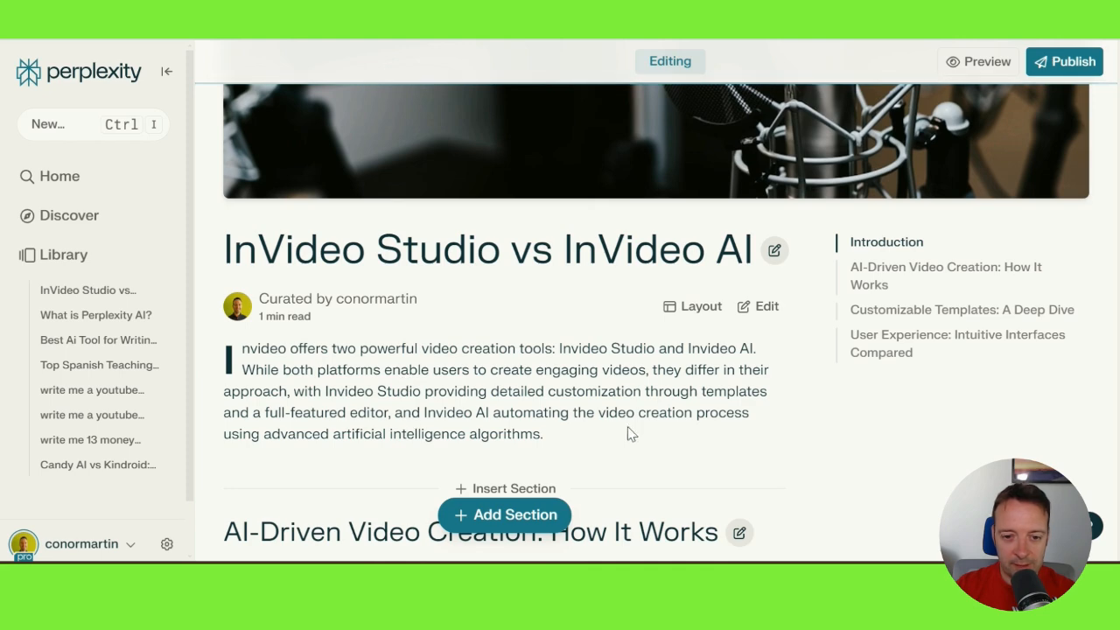
# Step: Review the Page's introduction, its three generated sections, and the suggested topics in the new-section form
pyautogui.scroll(-1, 537, 388)
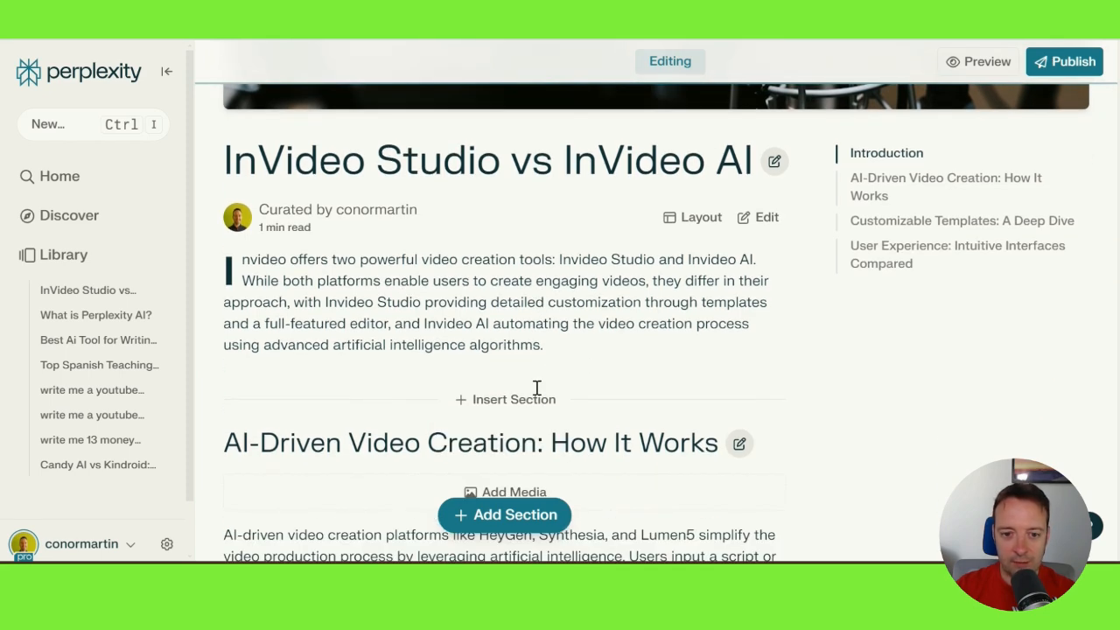
pyautogui.scroll(-2, 533, 382)
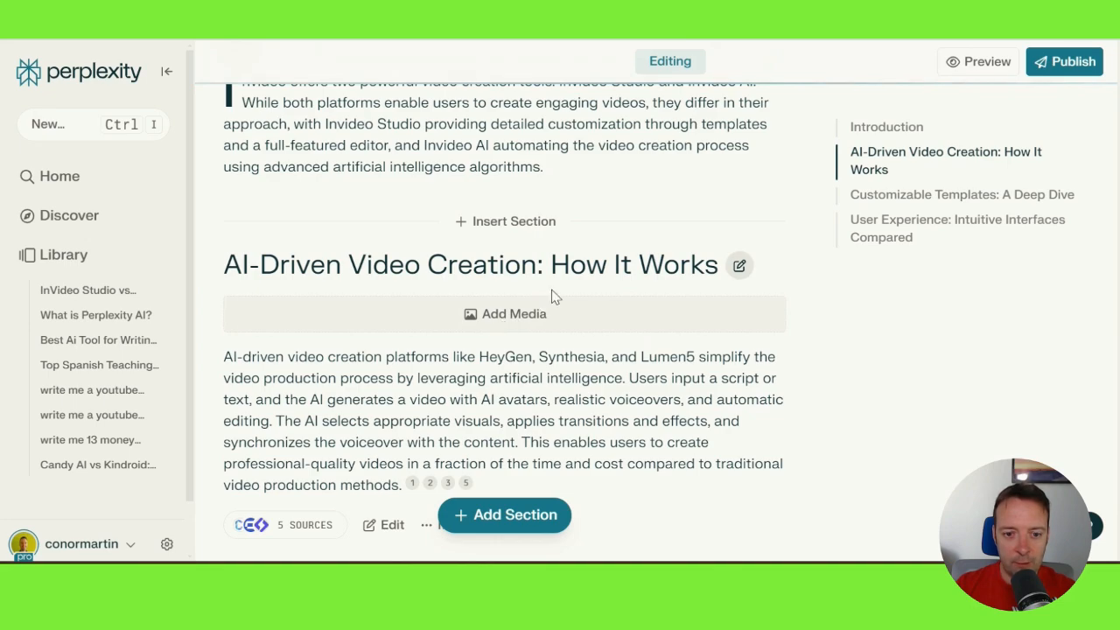
pyautogui.scroll(-4, 547, 291)
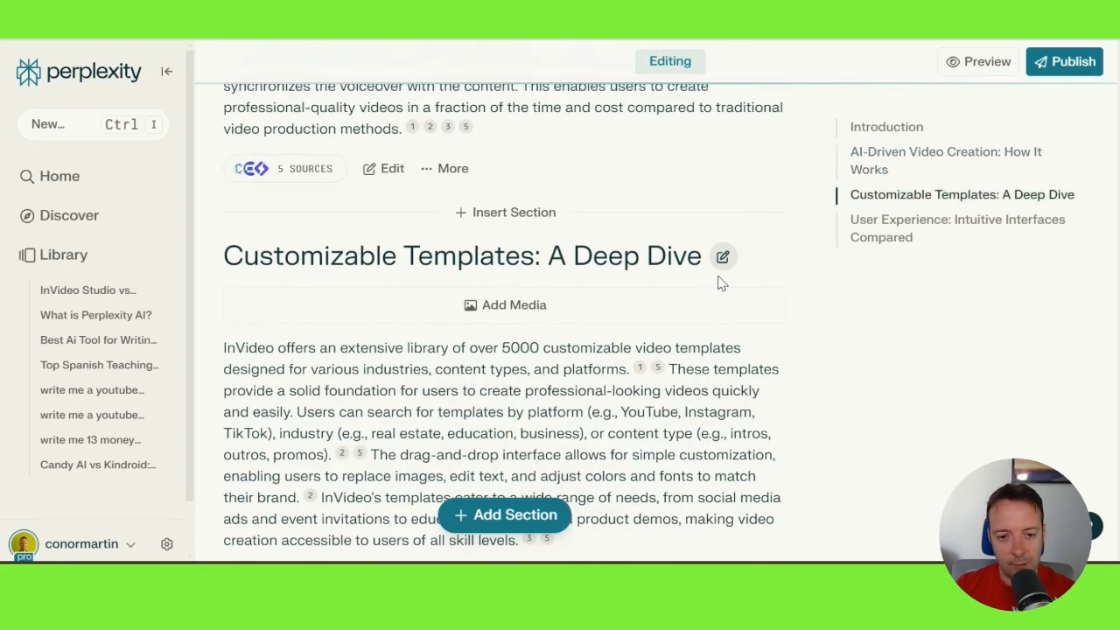
pyautogui.scroll(-9, 720, 283)
pyautogui.scroll(8, 653, 274)
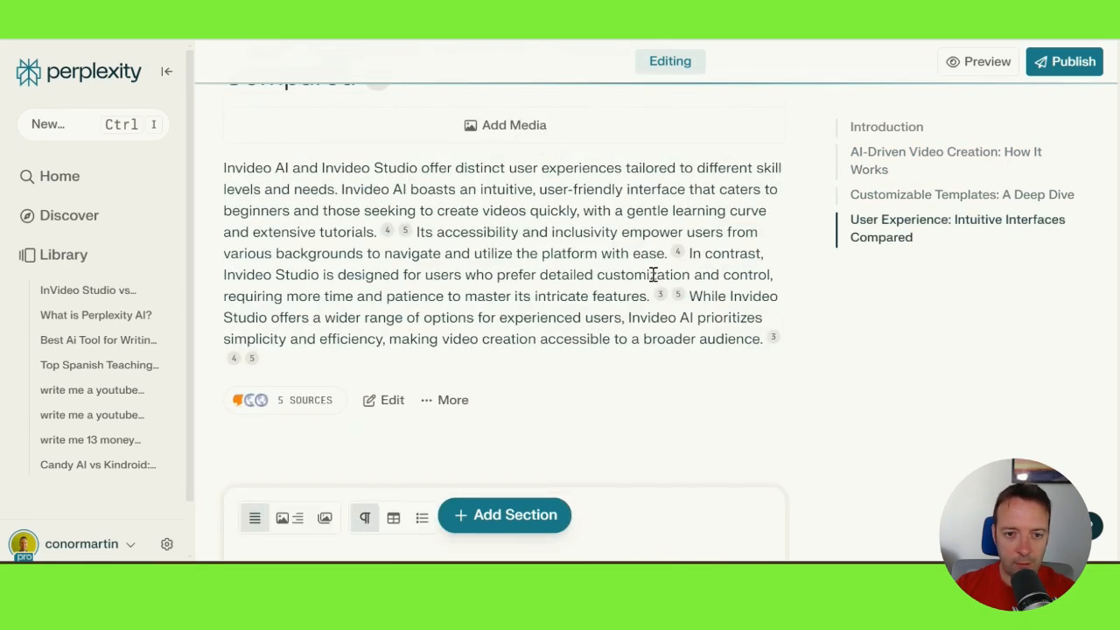
pyautogui.scroll(-9, 653, 282)
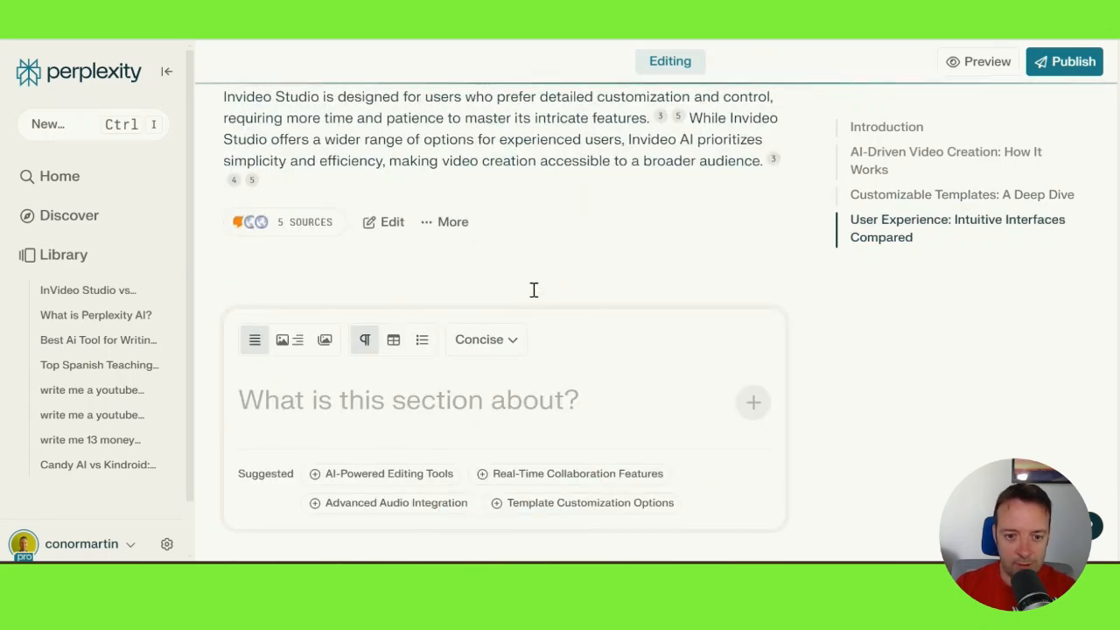
pyautogui.scroll(-2, 532, 290)
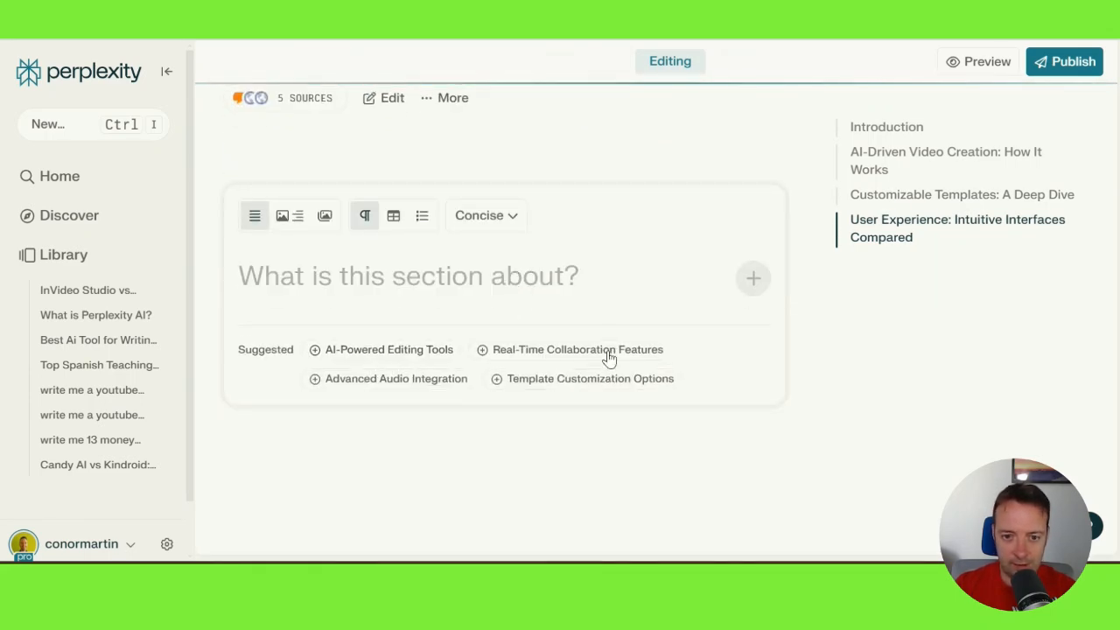
pyautogui.scroll(4, 548, 365)
pyautogui.scroll(15, 547, 352)
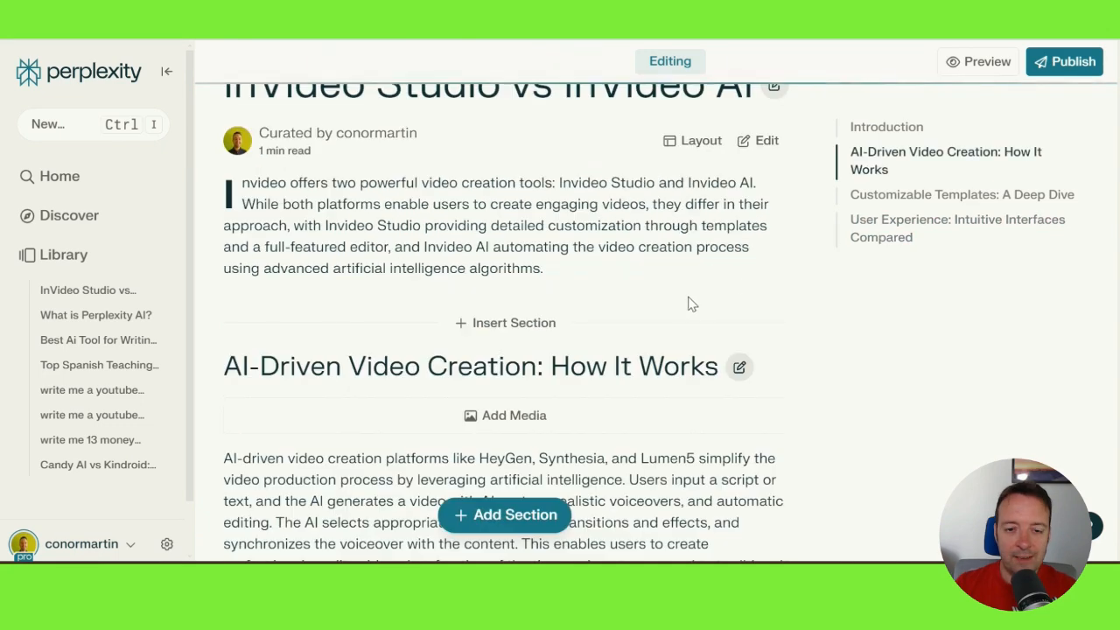
# Step: Insert a section after the introduction with the prompt "add a cta to invideo AI", asking to include a hyperlink in the text
pyautogui.click(516, 324)
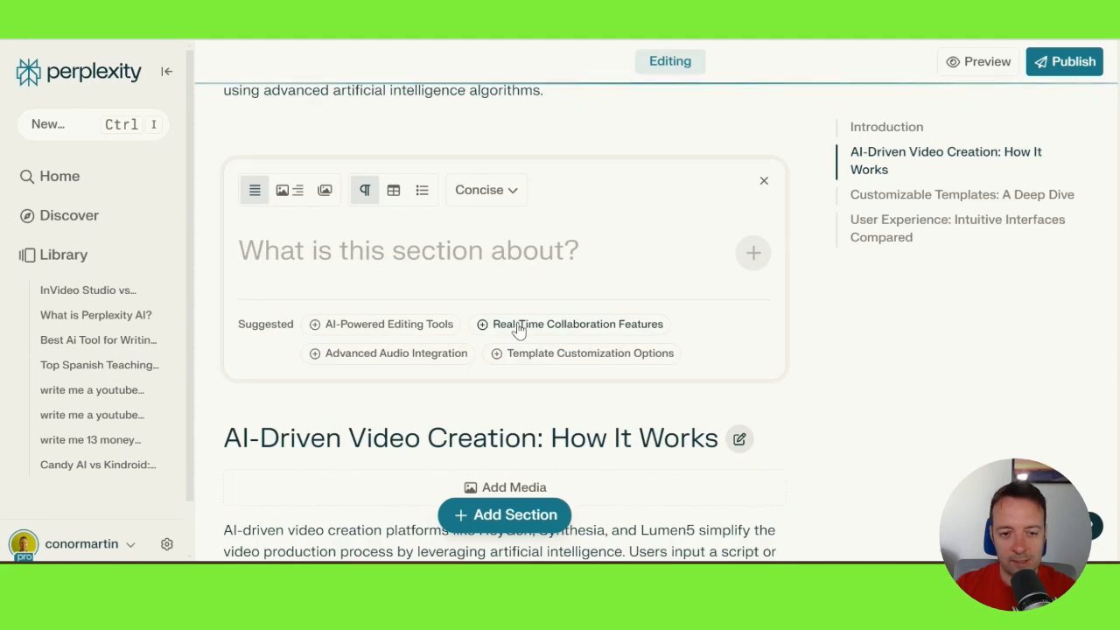
pyautogui.scroll(-3, 519, 328)
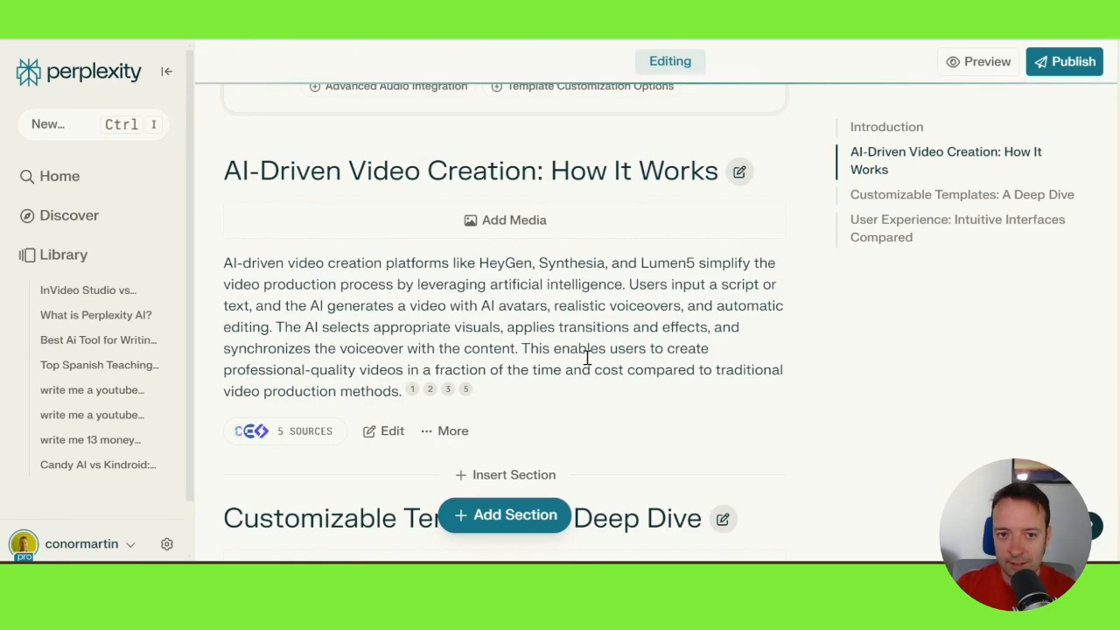
pyautogui.scroll(2, 584, 357)
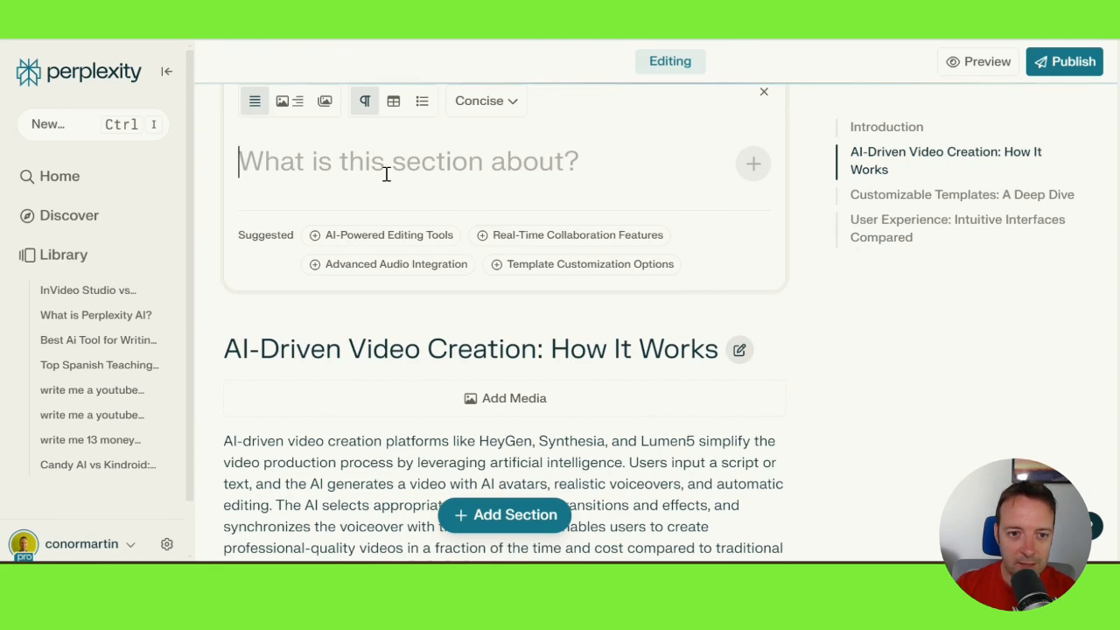
pyautogui.write('addd')
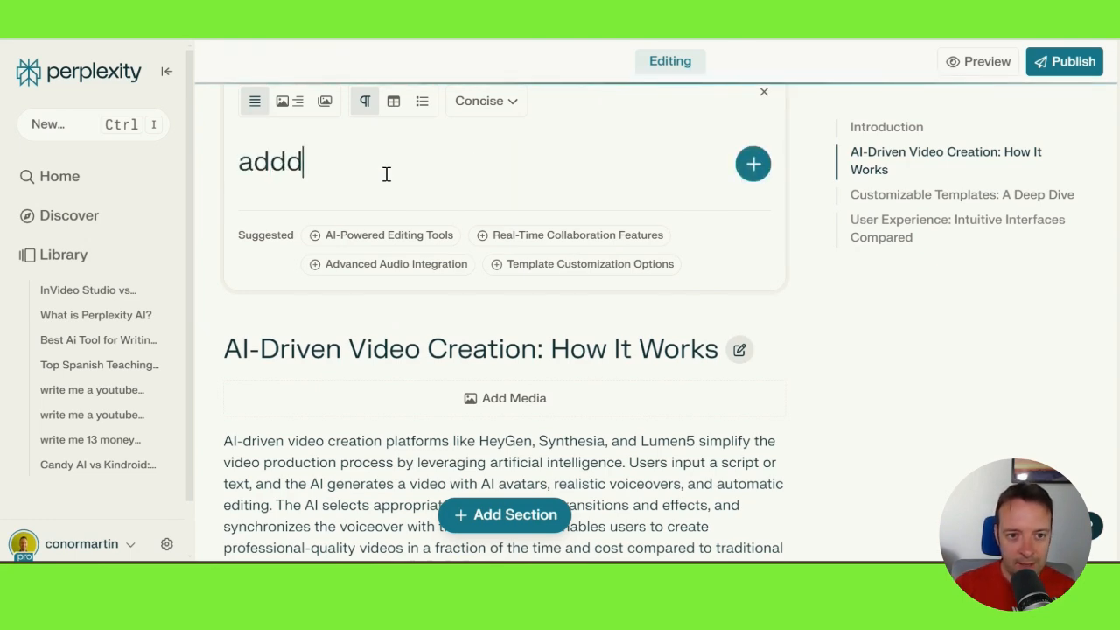
pyautogui.press('BackSpace')
pyautogui.write('a ct')
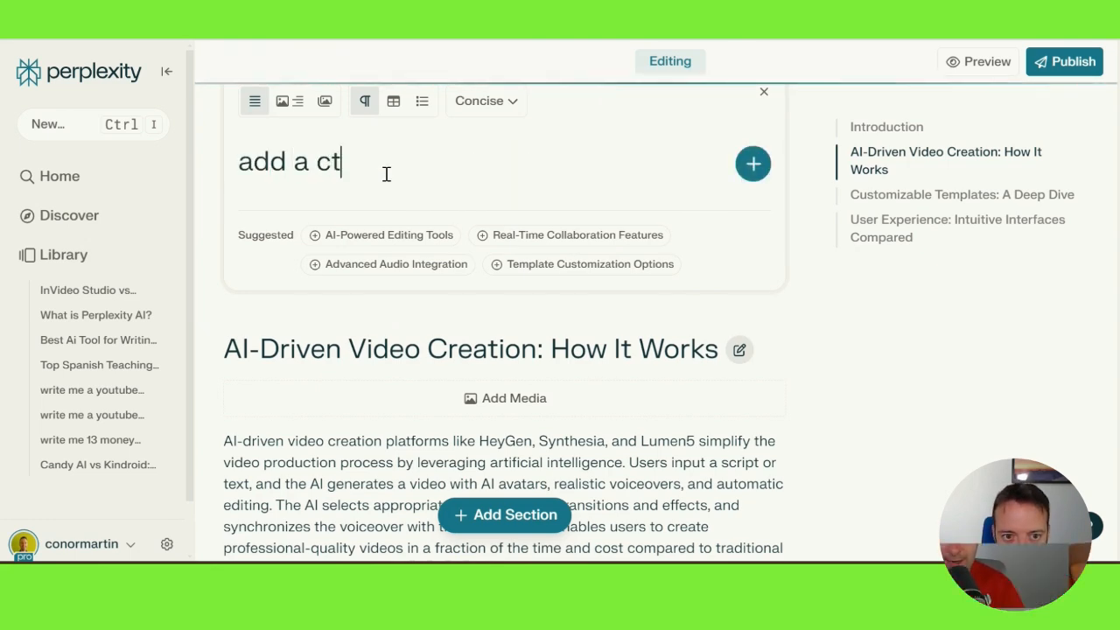
pyautogui.write('a to invi')
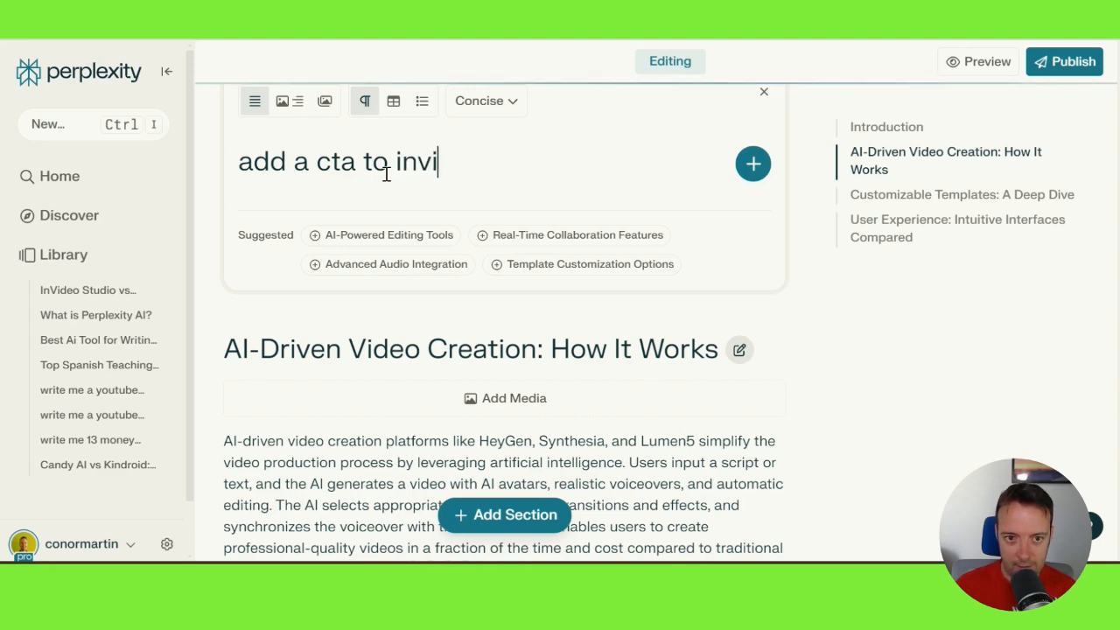
pyautogui.write('deo AI. include ')
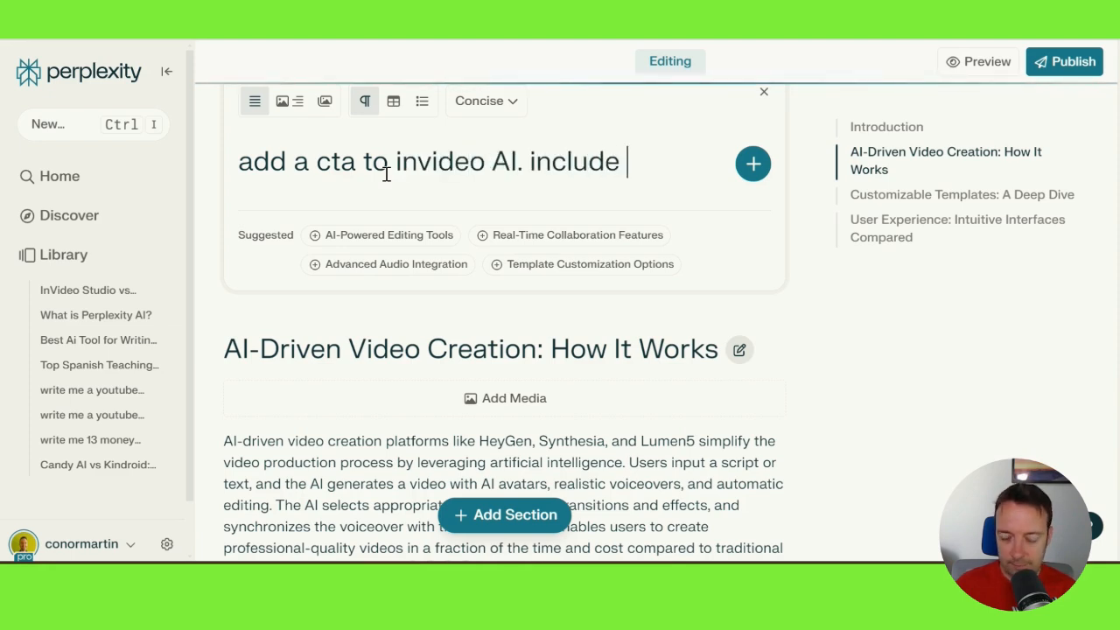
pyautogui.write('this hyperlink in t')
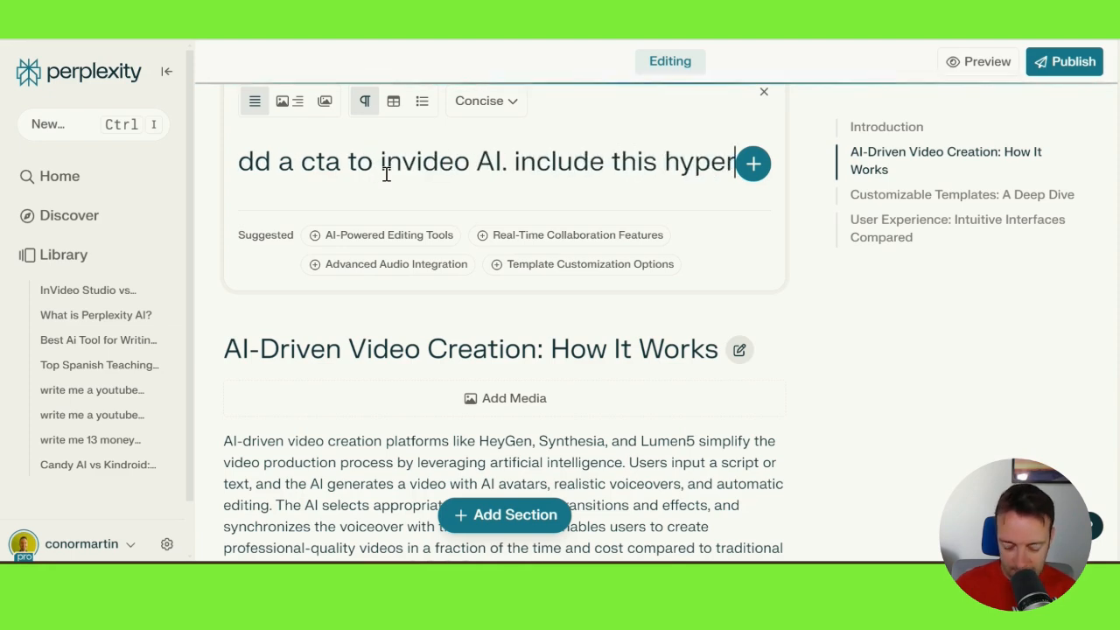
pyautogui.write('he te')
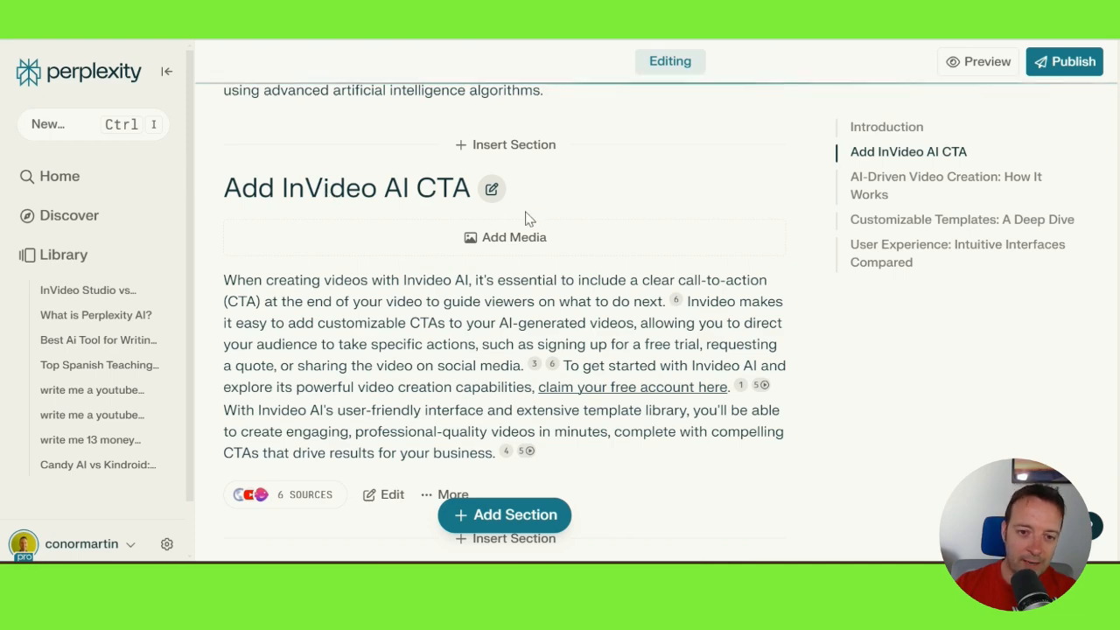
# Step: Change the new call-to-action section's title to "Try Out Invideo AI" and save it
pyautogui.click(492, 190)
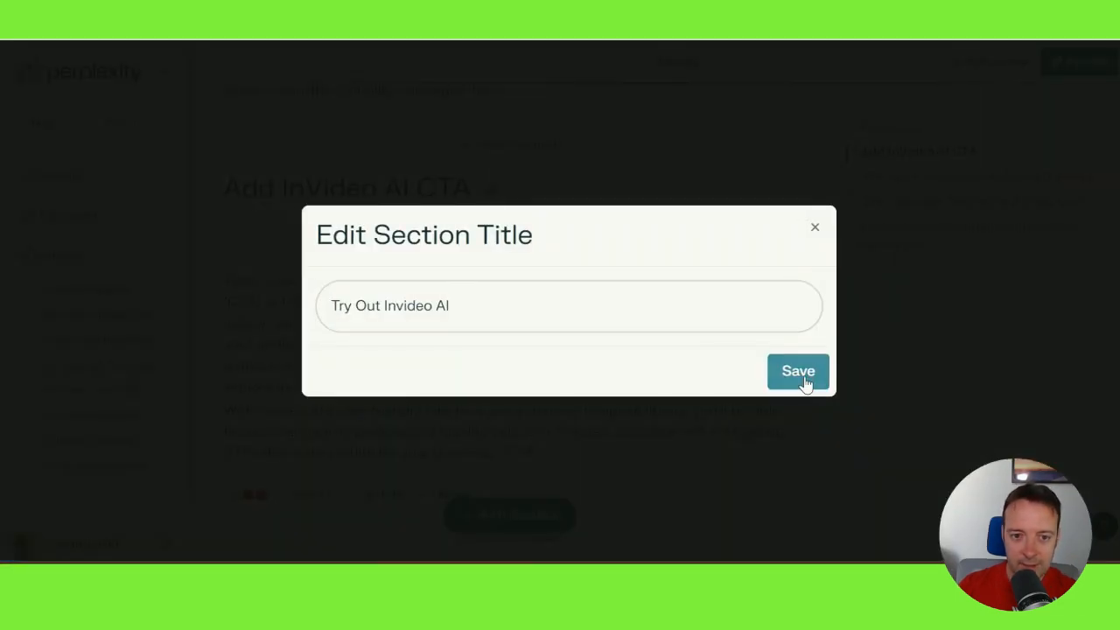
pyautogui.click(797, 371)
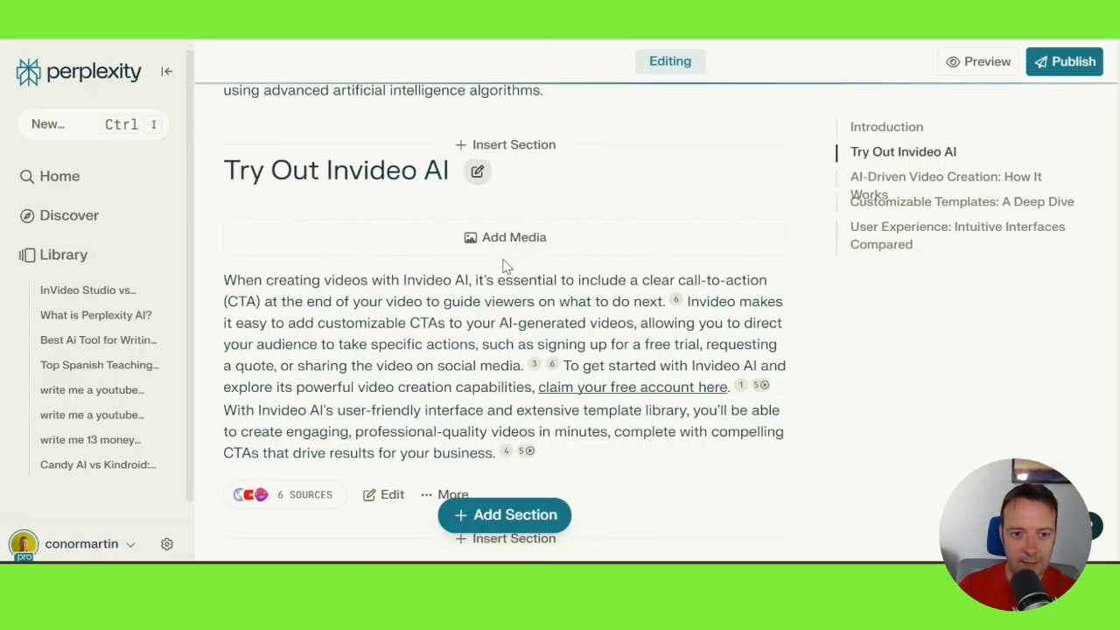
pyautogui.scroll(1, 513, 249)
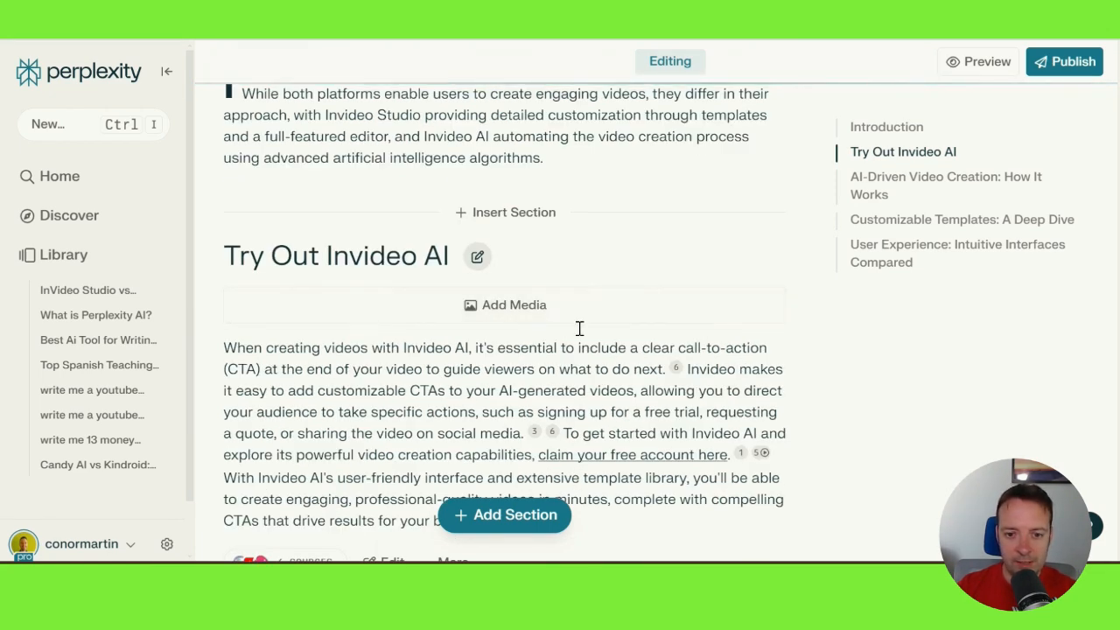
# Step: Examine the "Try Out Invideo AI" section, the introduction, and the user experience comparison at the end of the Page
pyautogui.scroll(-4, 577, 331)
pyautogui.scroll(1, 579, 335)
pyautogui.scroll(1, 579, 328)
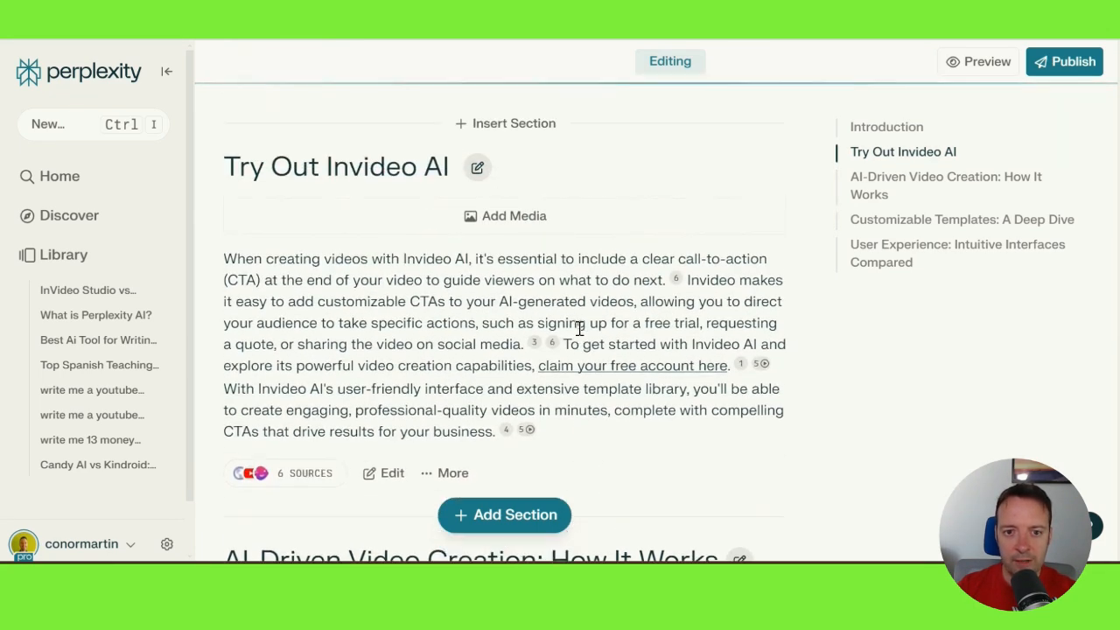
pyautogui.scroll(2, 586, 322)
pyautogui.scroll(2, 611, 313)
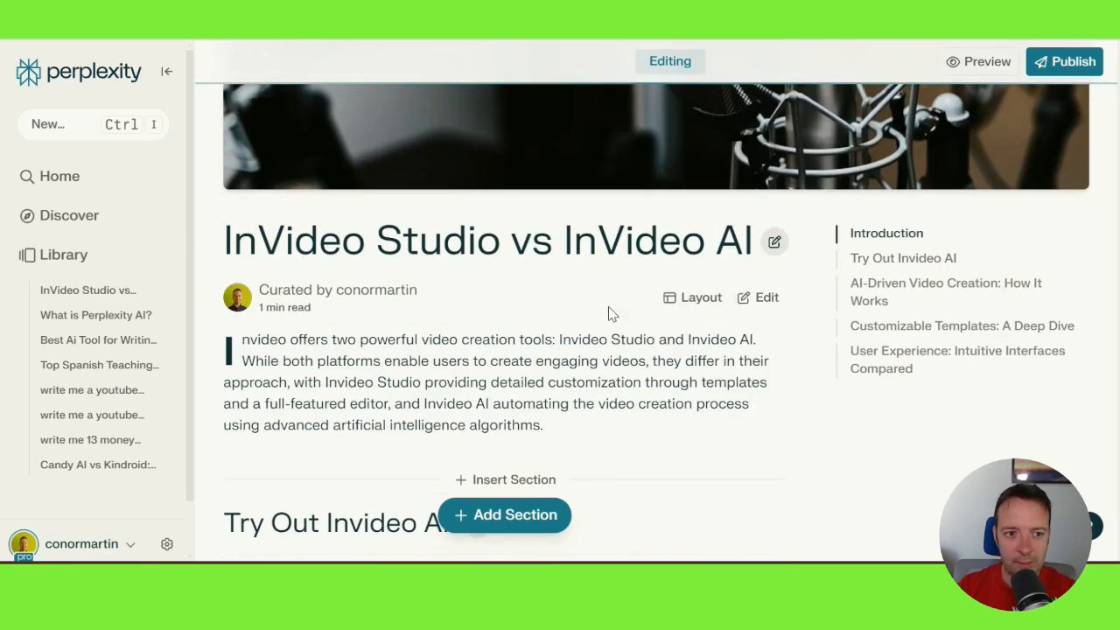
pyautogui.scroll(-2, 670, 324)
pyautogui.scroll(3, 670, 324)
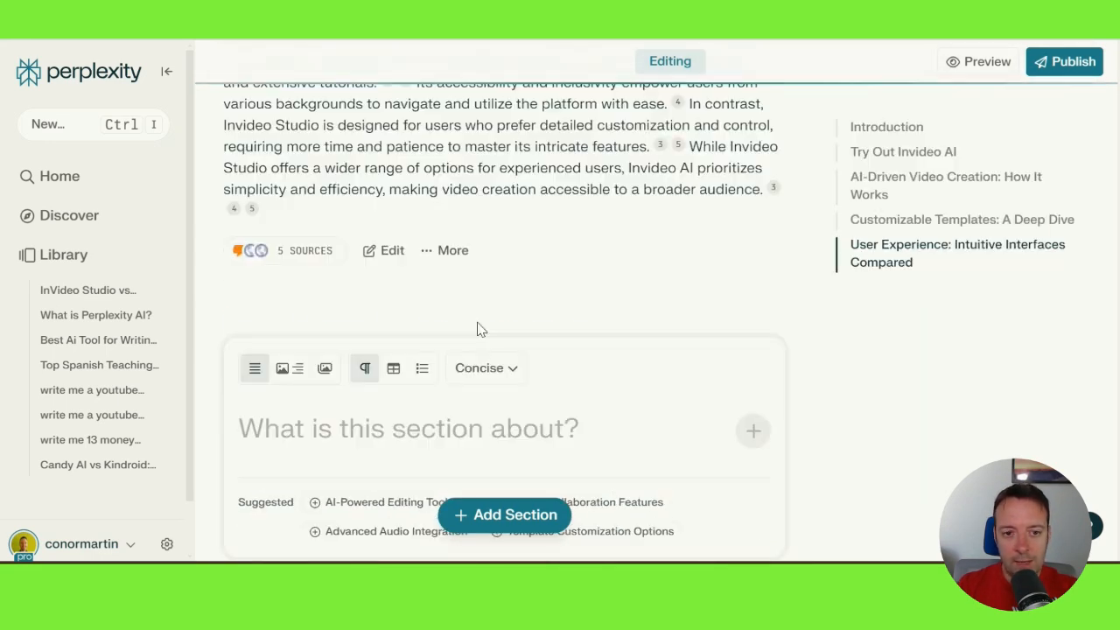
pyautogui.scroll(2, 478, 329)
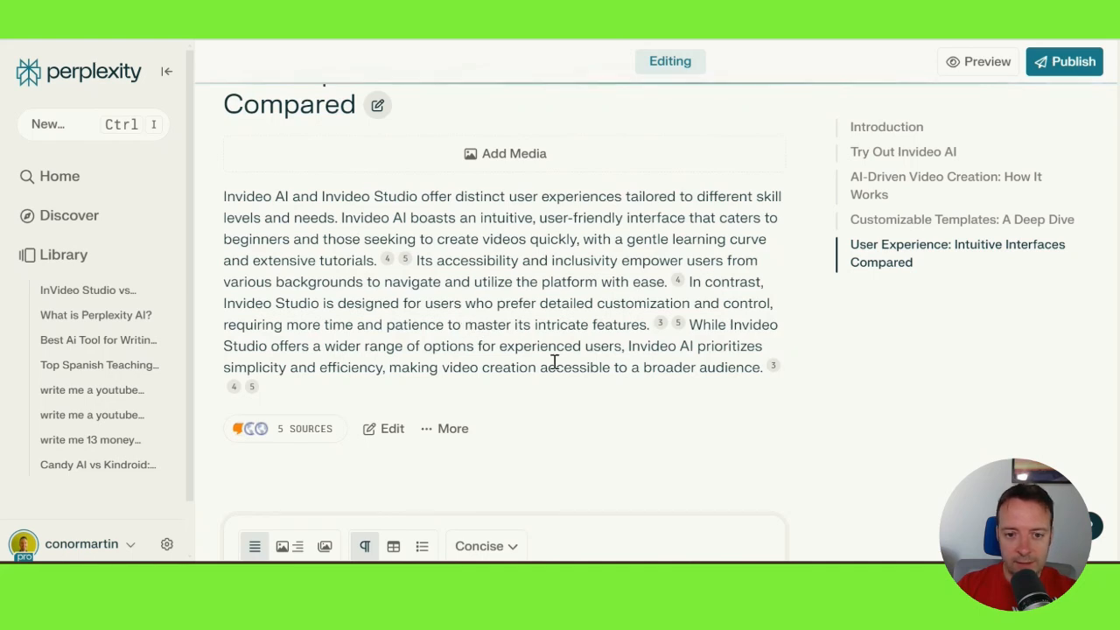
# Step: Select the body text of the "User Experience: Intuitive Interfaces Compared" section and open custom instructions for it
pyautogui.tripleClick(706, 371)
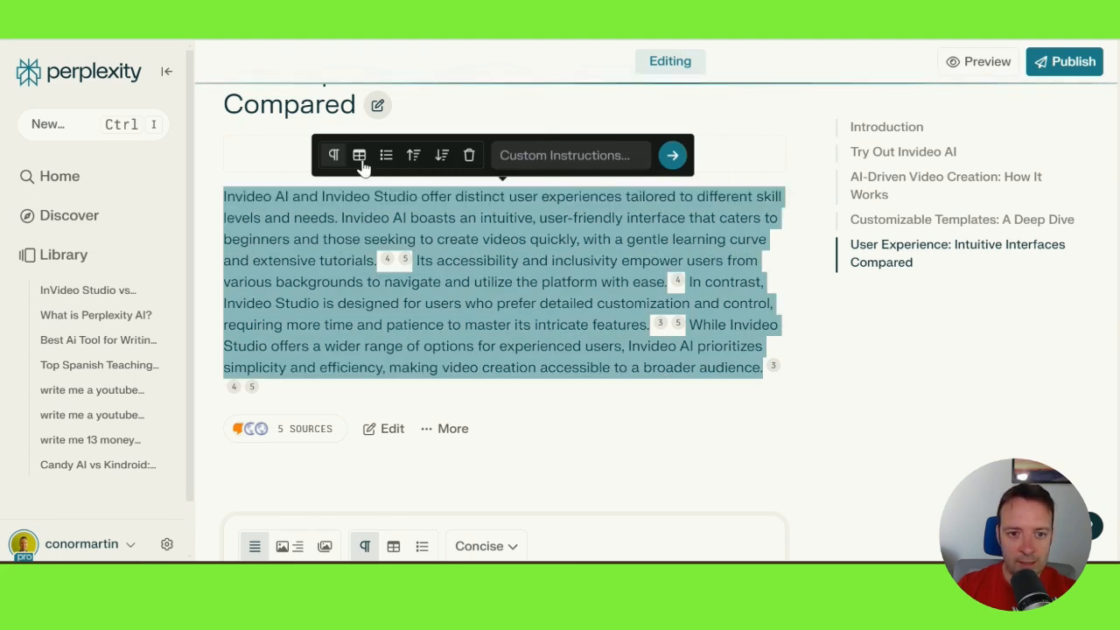
pyautogui.click(555, 156)
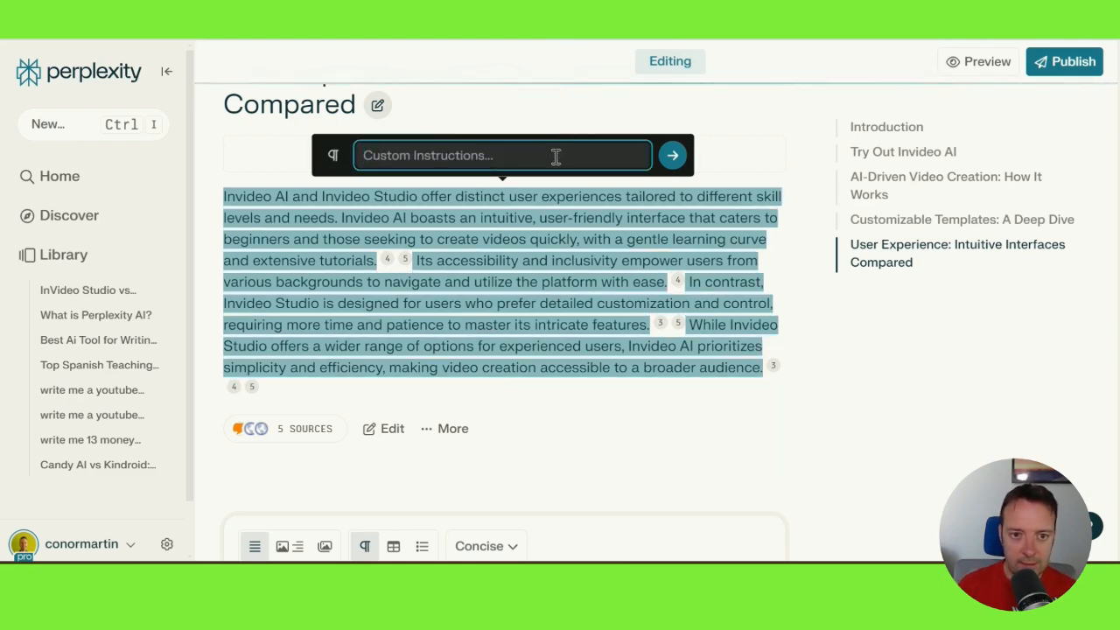
pyautogui.write('add u')
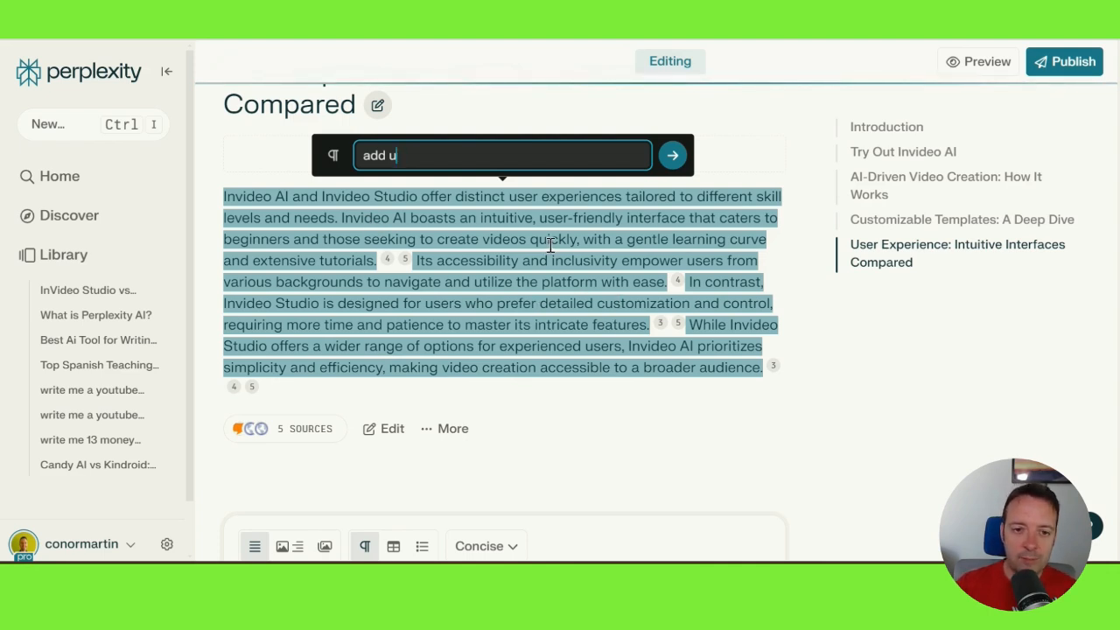
pyautogui.press('BackSpace')
pyautogui.press('BackSpace')
pyautogui.press('BackSpace')
pyautogui.press('BackSpace')
pyautogui.press('BackSpace')
pyautogui.write('c')
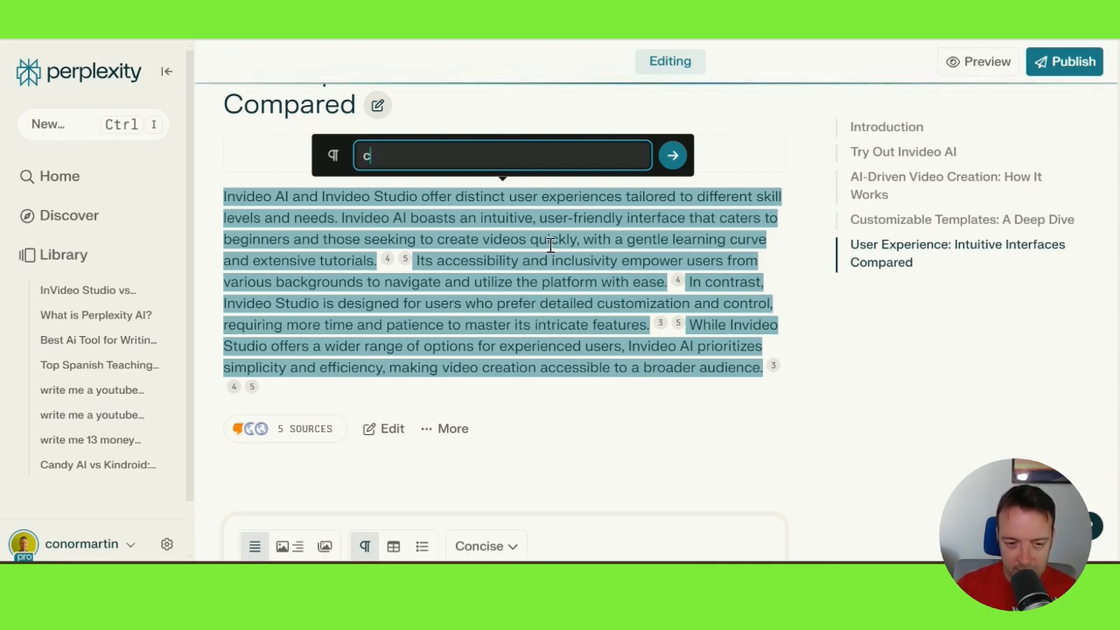
pyautogui.press('BackSpace')
pyautogui.press('BackSpace')
pyautogui.press('BackSpace')
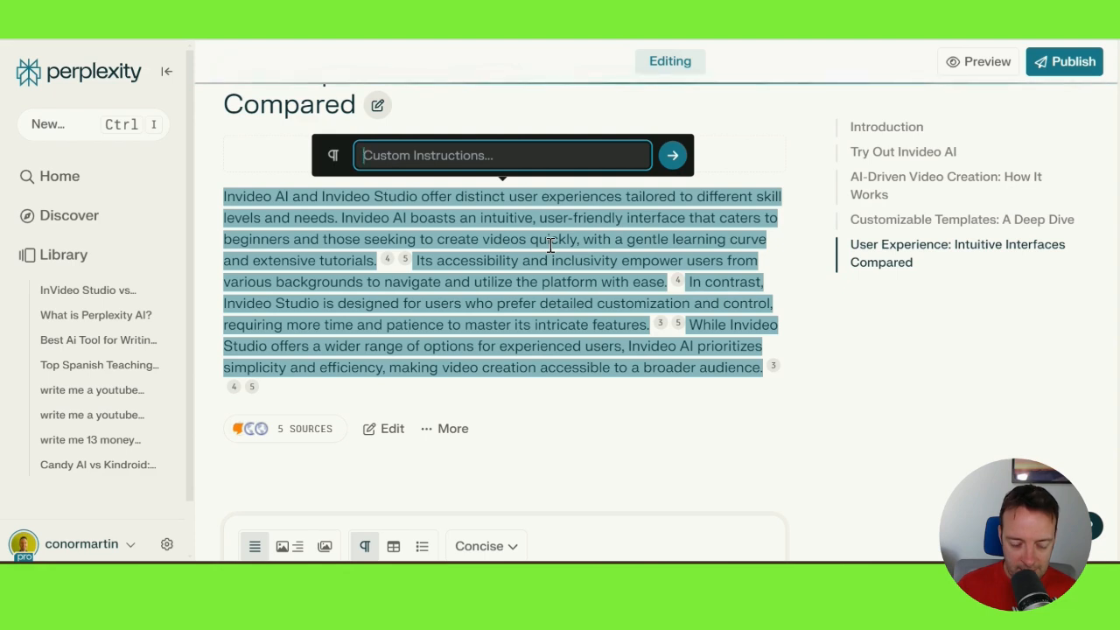
# Step: Rewrite the selected user experience text with the custom instruction "spilt into paragraphs"
pyautogui.write('spilt ')
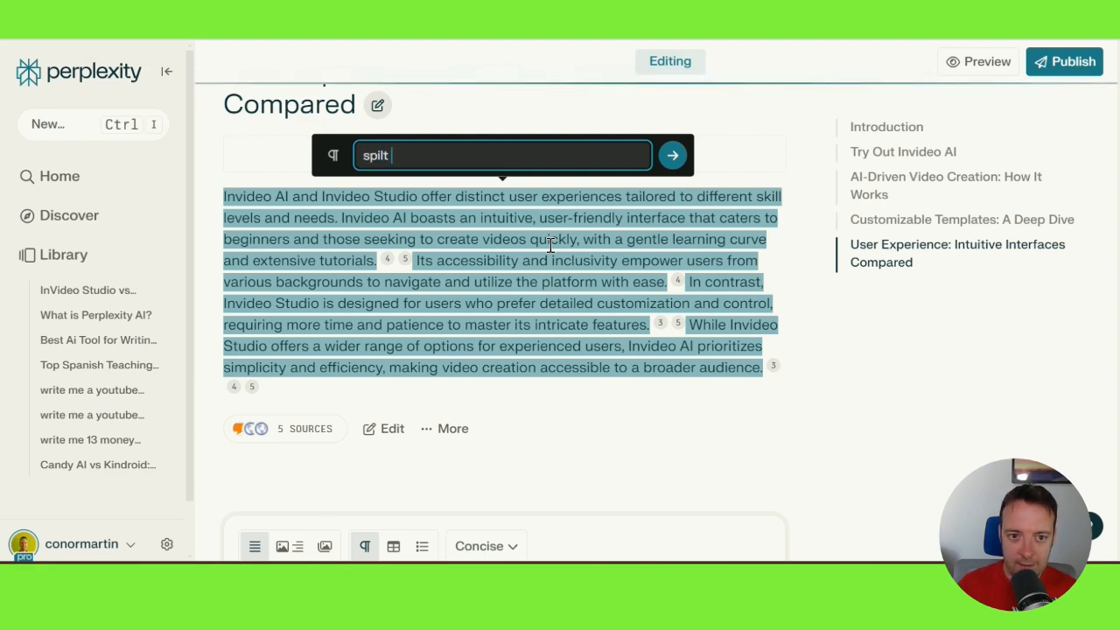
pyautogui.write('into ')
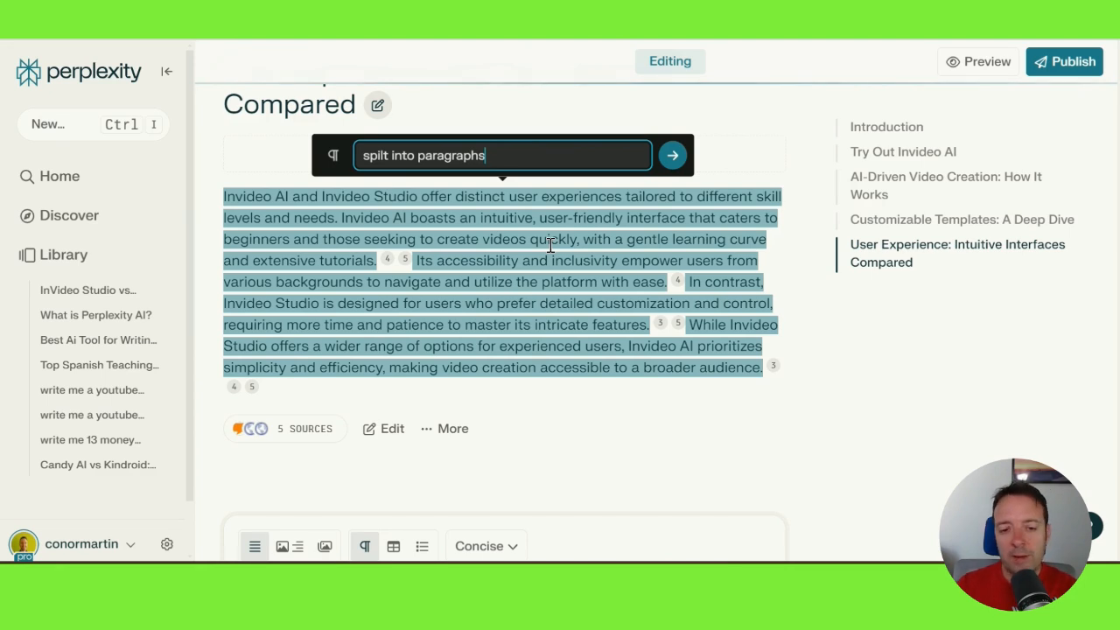
pyautogui.write('paragraphs')
pyautogui.press('Return')
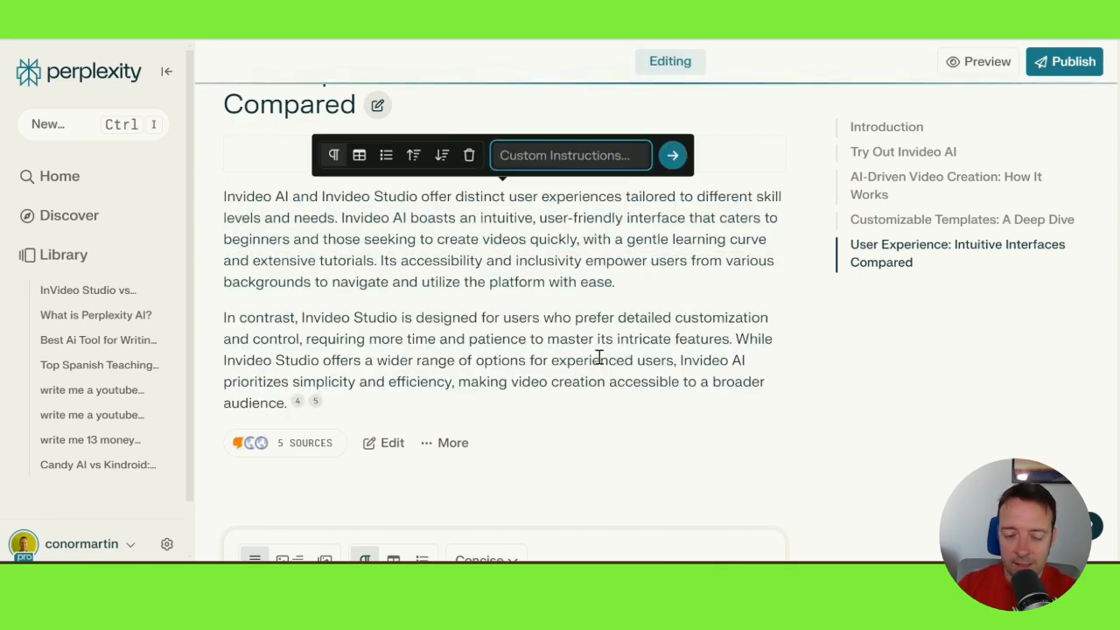
# Step: Open the media choices for the Page's cover image and generate an illustration-style image for it
pyautogui.scroll(5, 503, 316)
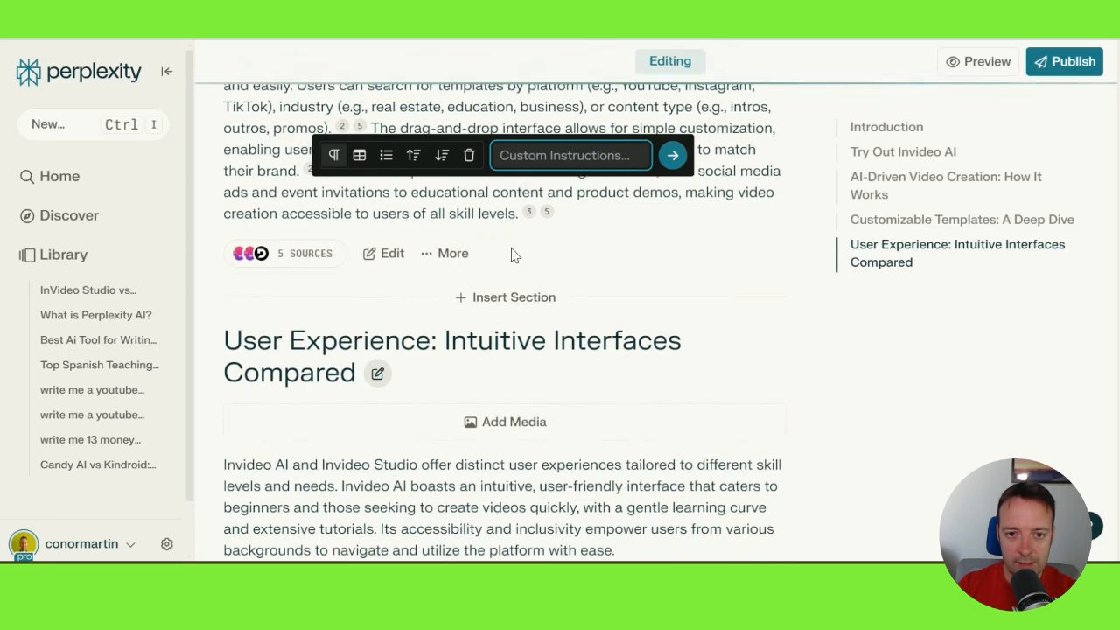
pyautogui.click(525, 153)
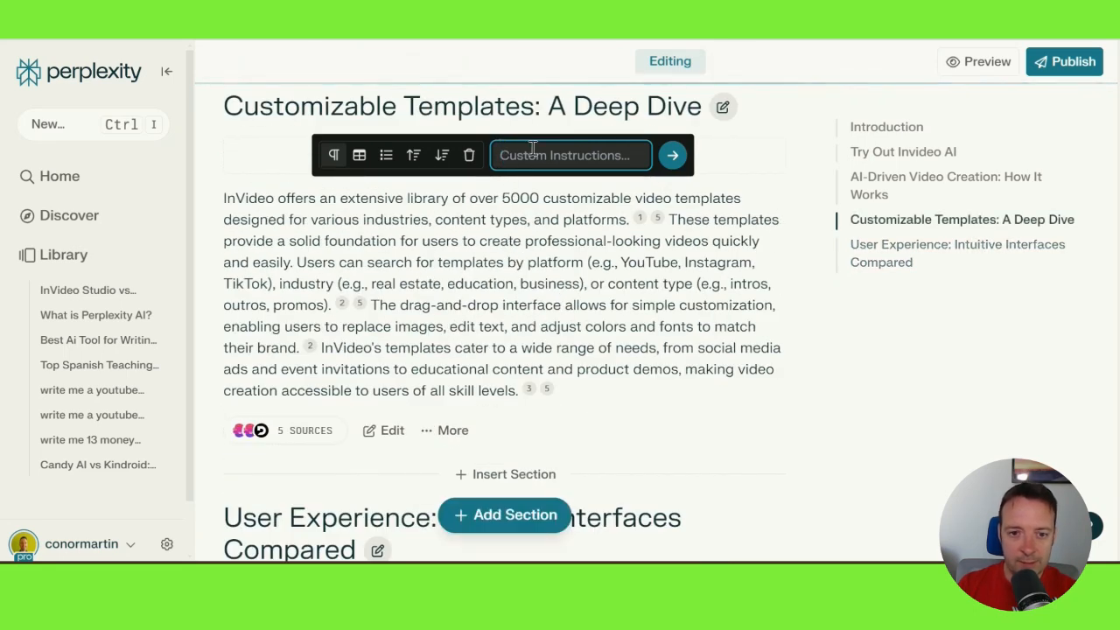
pyautogui.scroll(8, 519, 156)
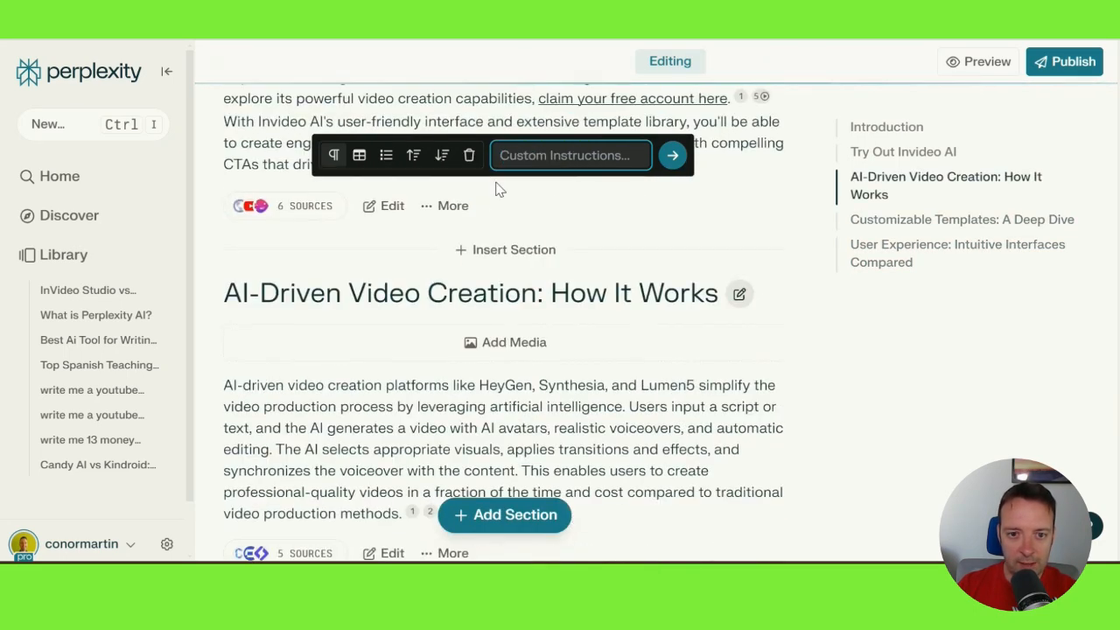
pyautogui.scroll(2, 508, 175)
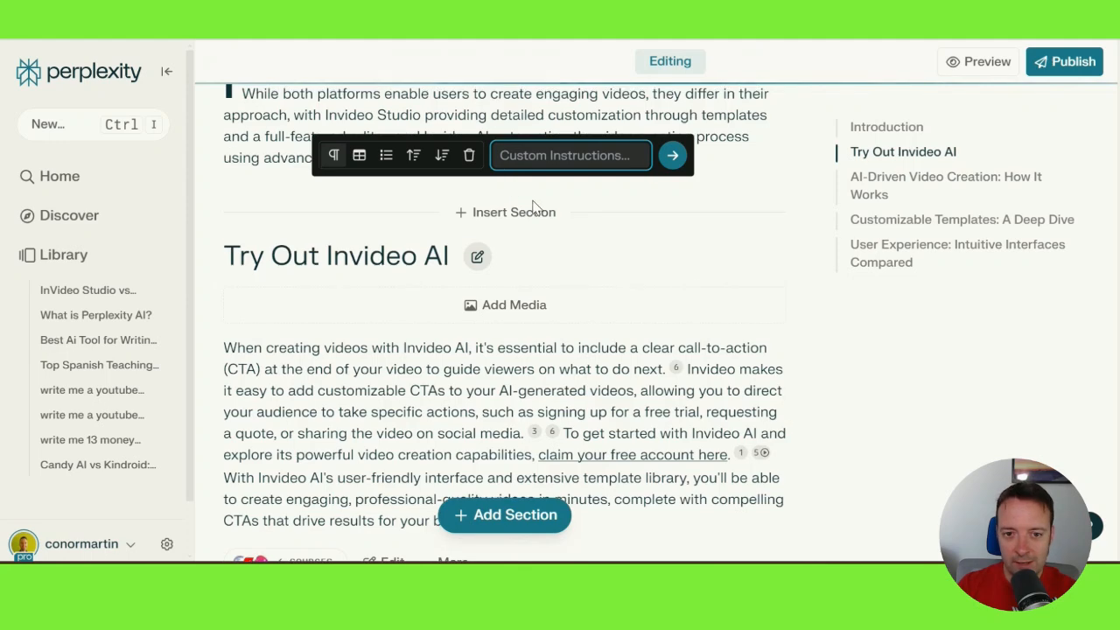
pyautogui.scroll(6, 542, 223)
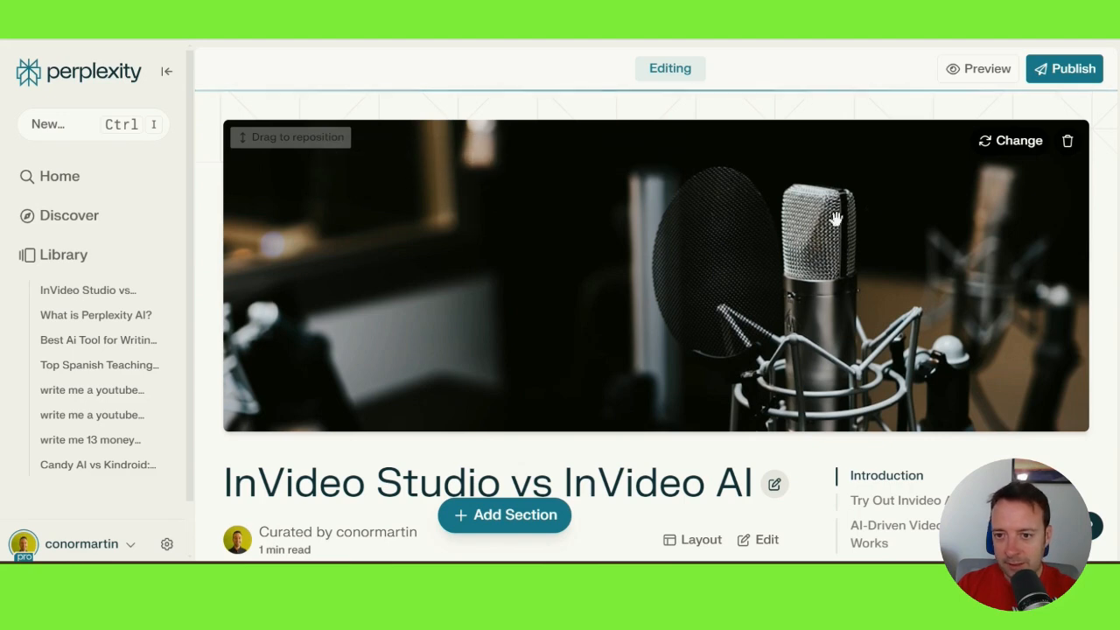
pyautogui.click(1000, 145)
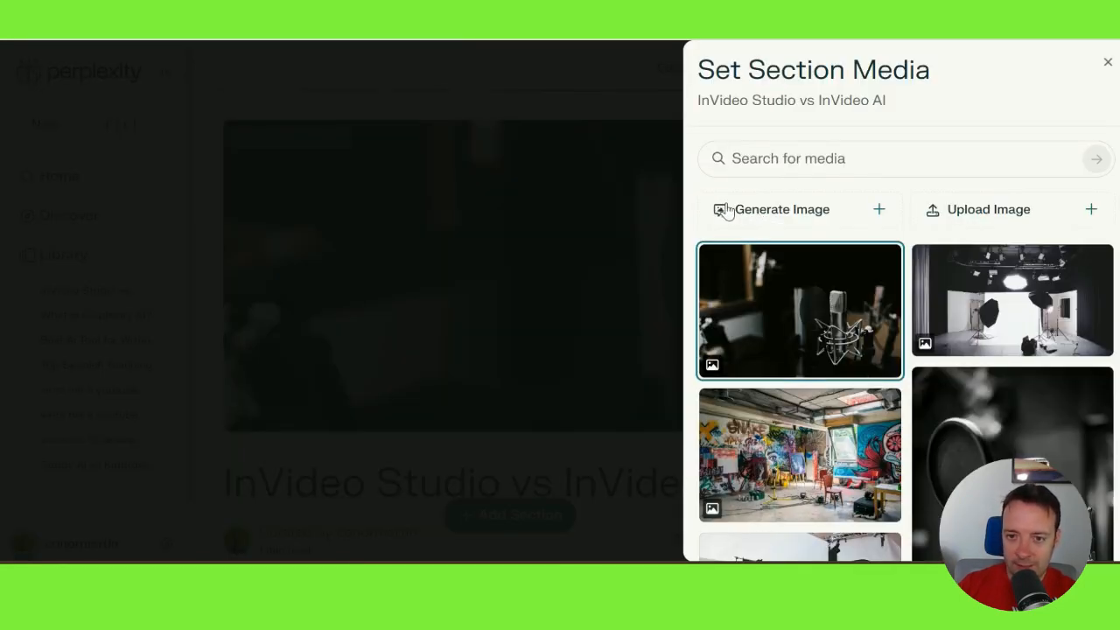
pyautogui.click(770, 209)
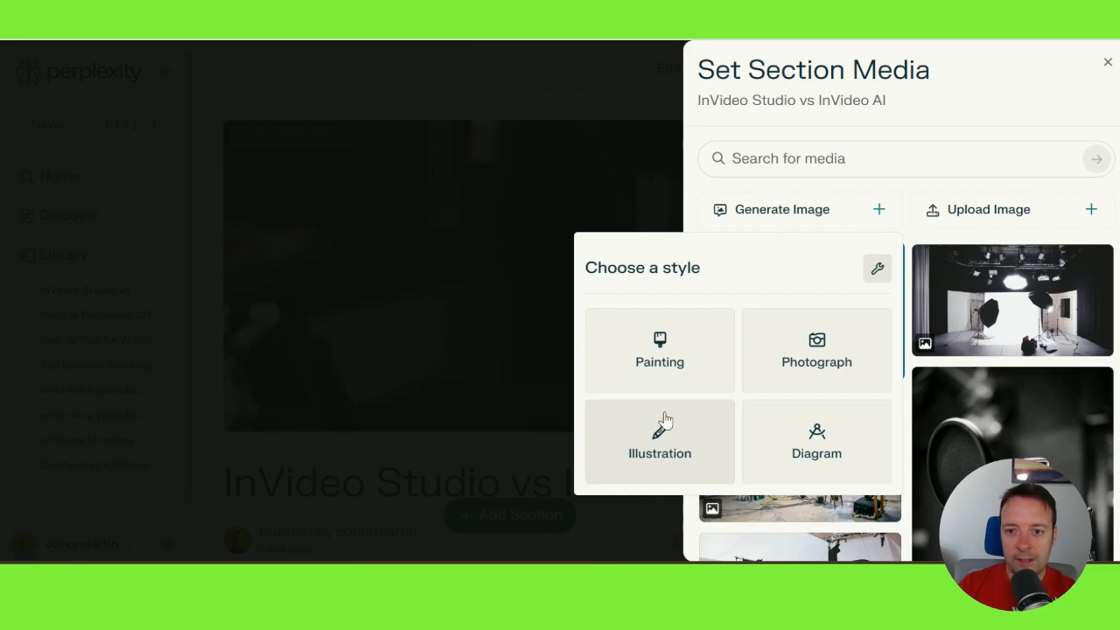
# Step: Search the cover media for "Ai video tool wide aspect"
pyautogui.click(758, 154)
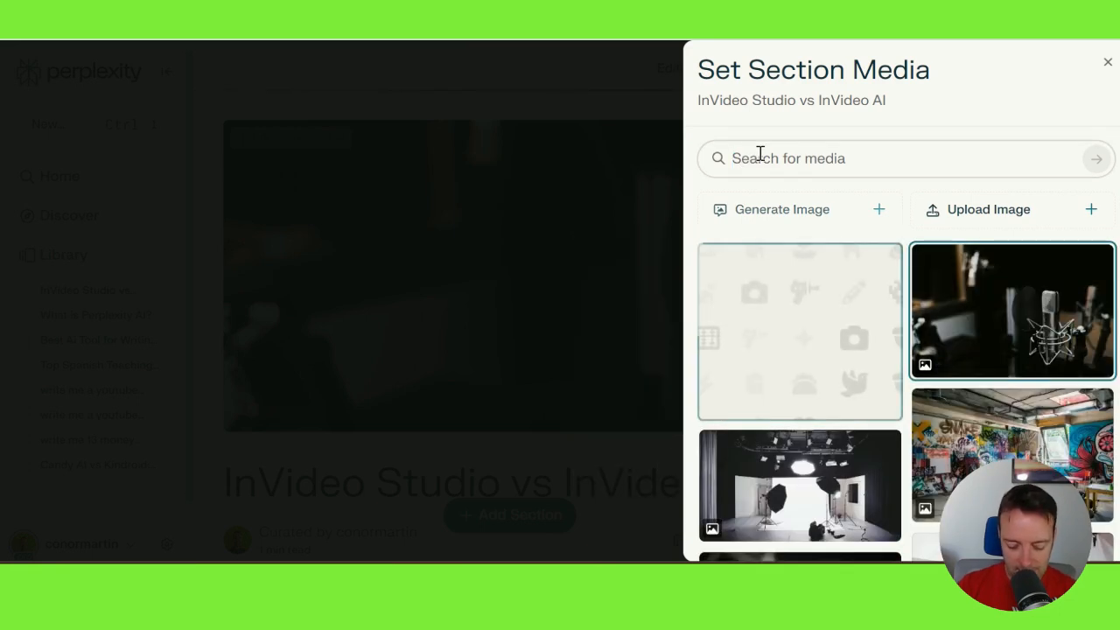
pyautogui.write('Ai')
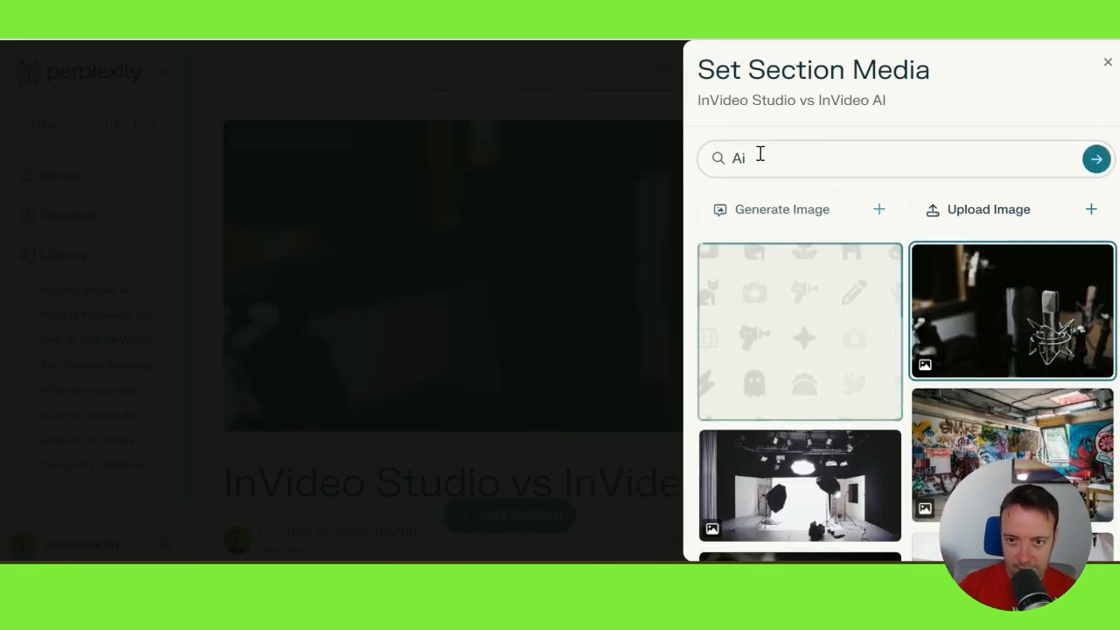
pyautogui.write(' video tool ')
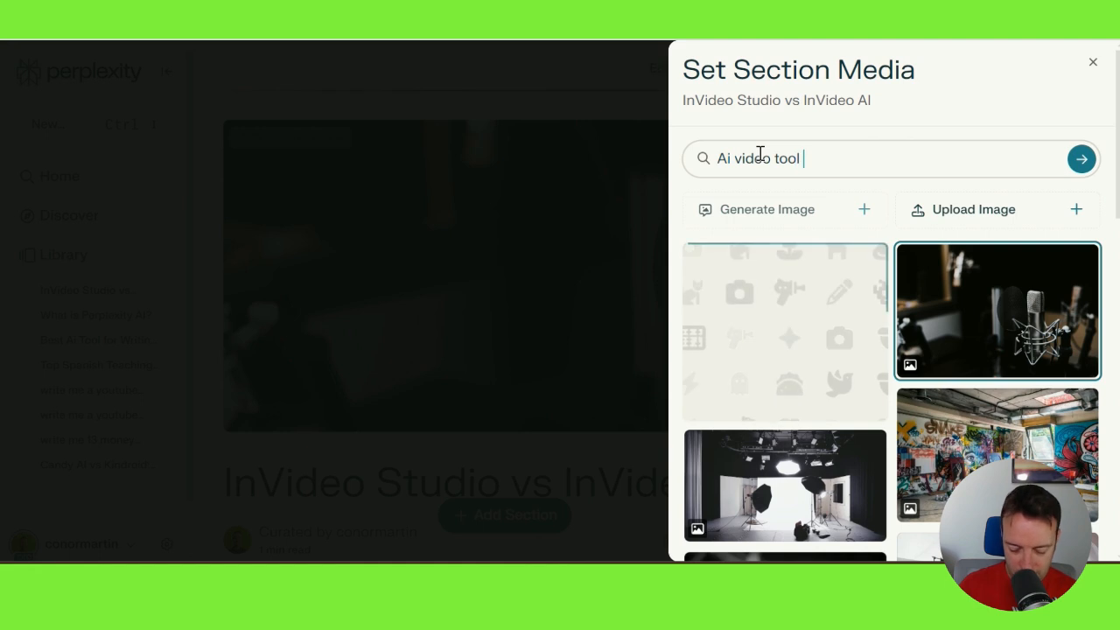
pyautogui.write('wide aspect')
pyautogui.press('Return')
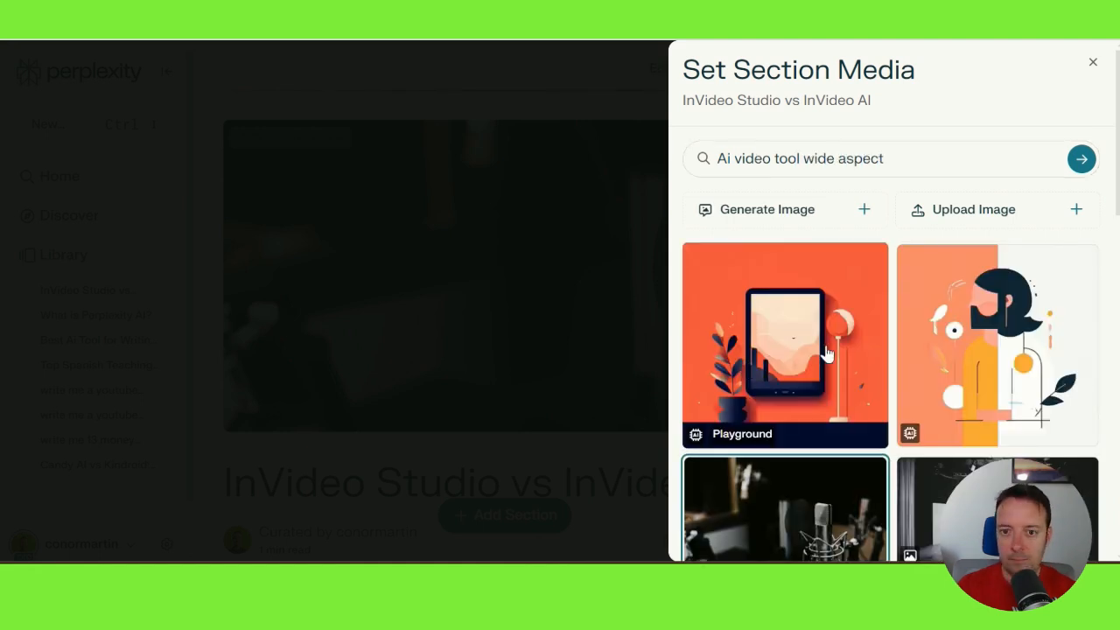
# Step: Shorten the media search to "Ai video tool" and set the YouTube thumbnail "Best AI Video Editing Tools" as the cover
pyautogui.click(924, 163)
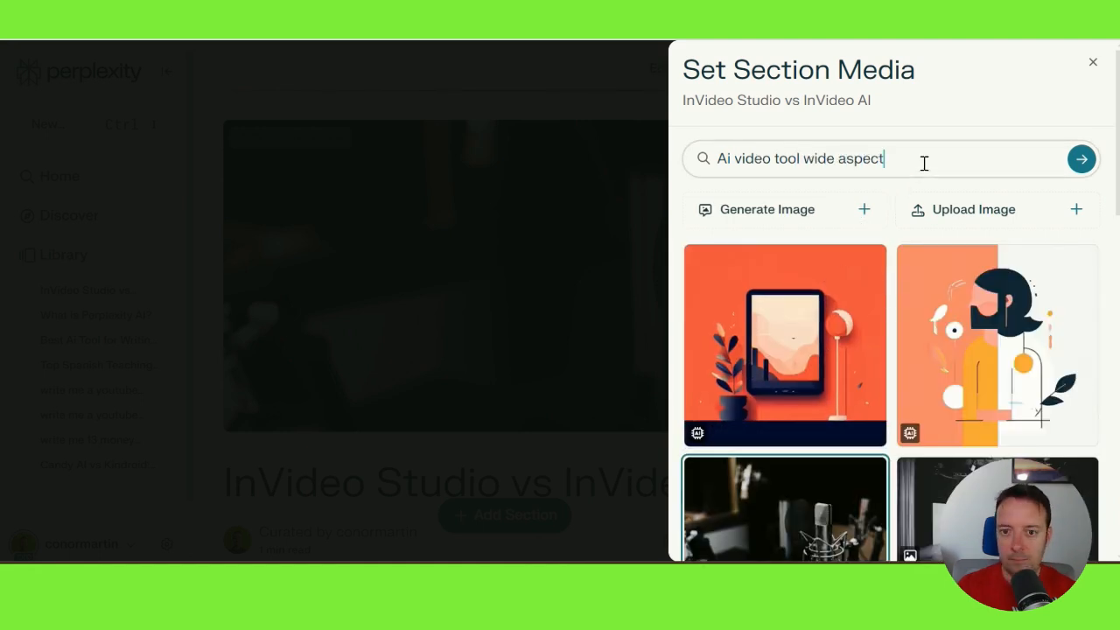
pyautogui.hotkey('ctrl', 'BackSpace')
pyautogui.hotkey('ctrl', 'BackSpace')
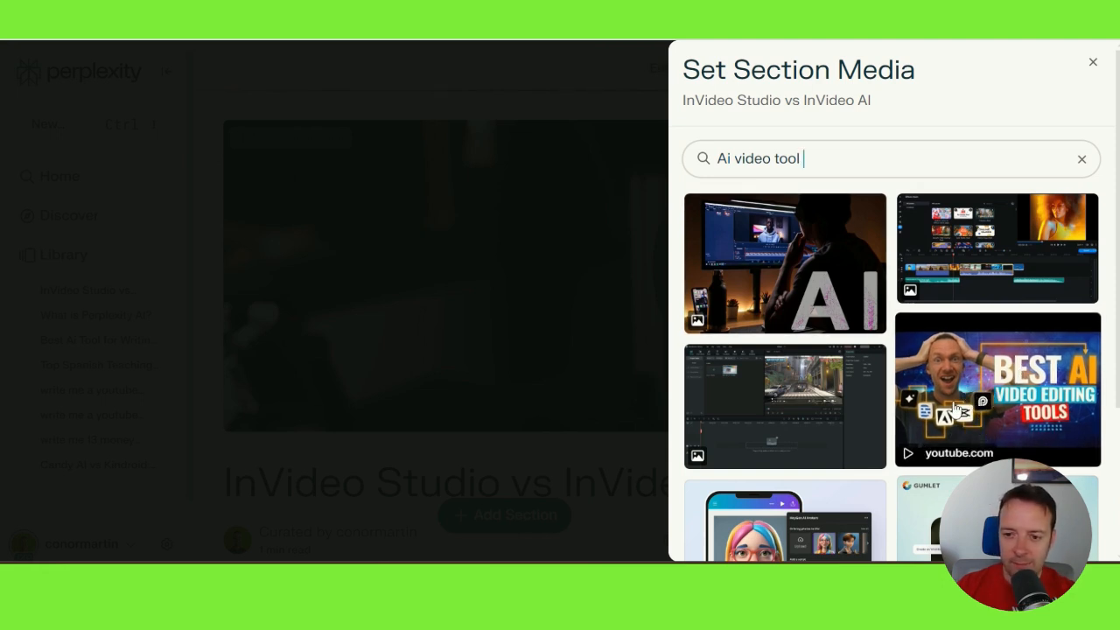
pyautogui.click(1000, 391)
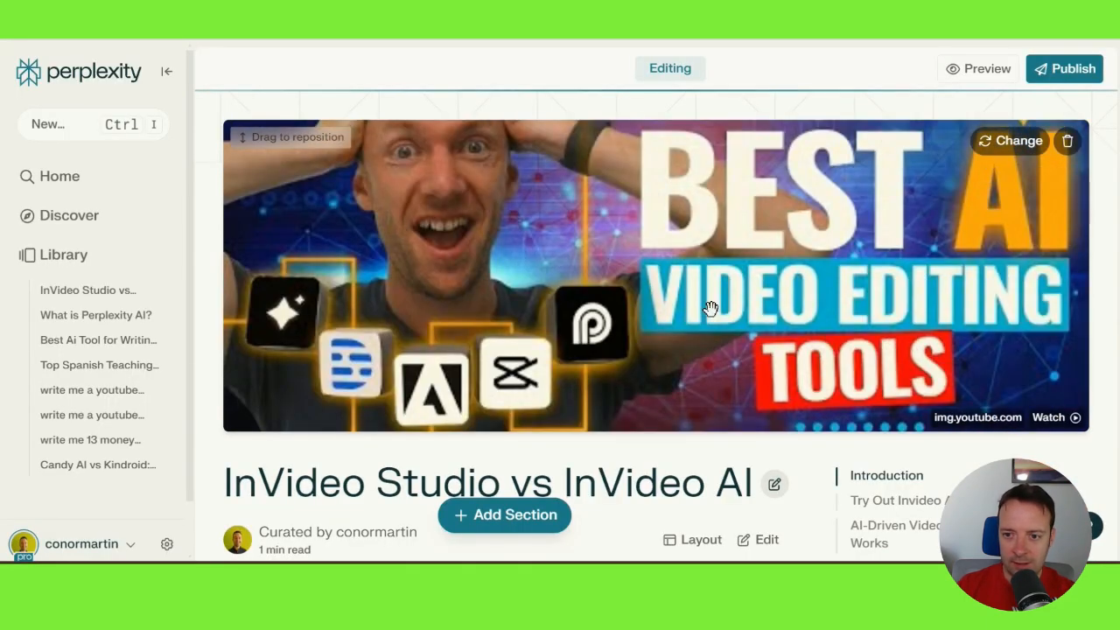
# Step: Review the whole Page, from the cover and introduction through every section to the suggested new sections at the end
pyautogui.scroll(-6, 710, 308)
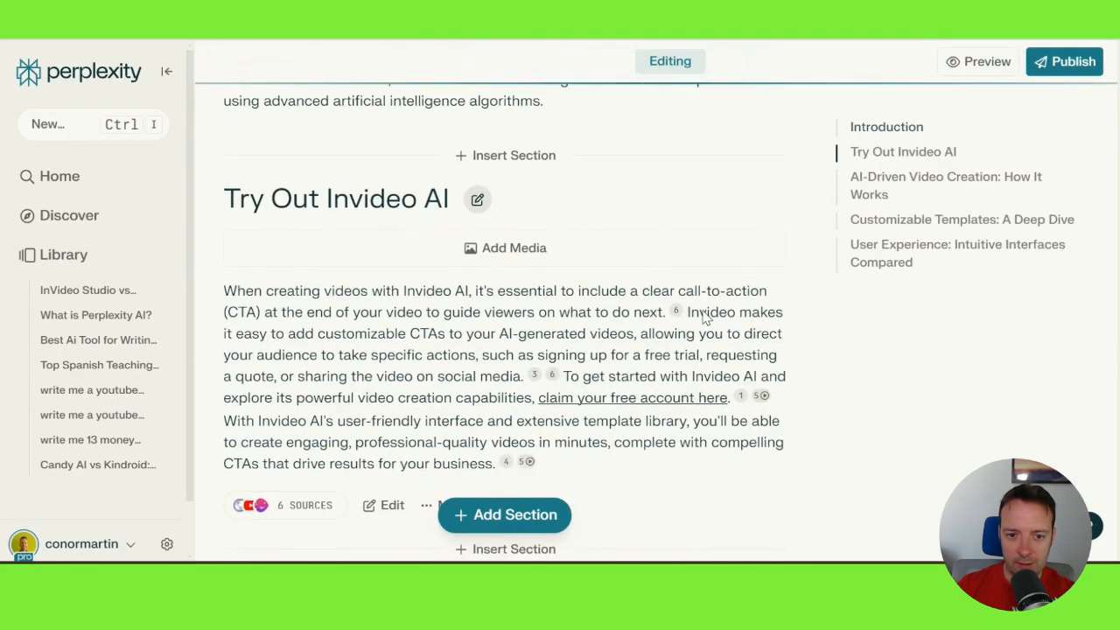
pyautogui.scroll(-20, 706, 316)
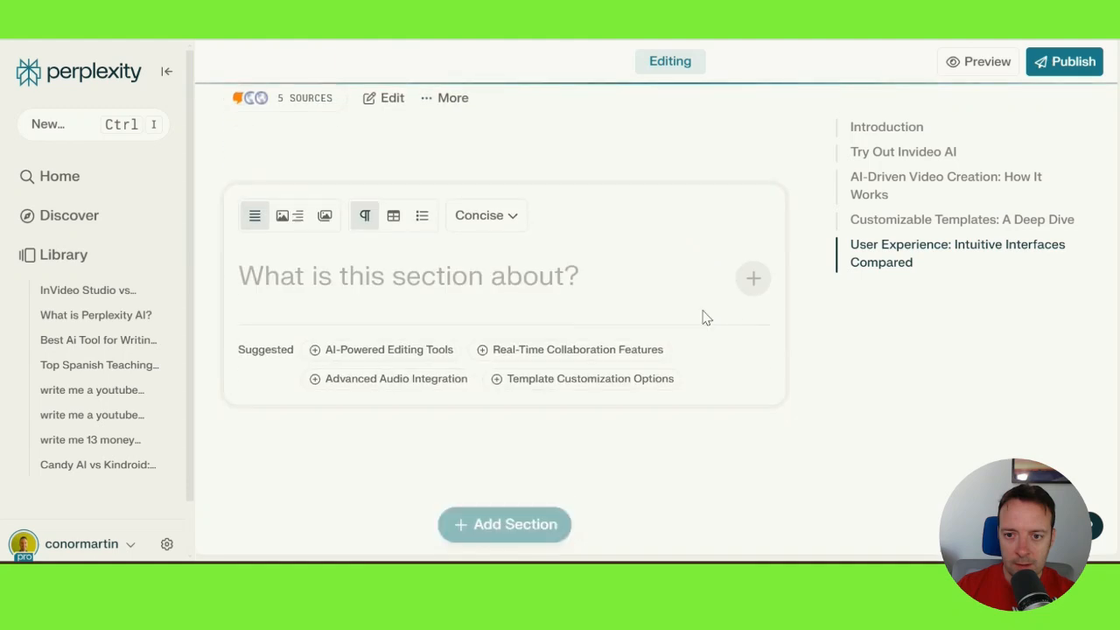
pyautogui.scroll(5, 704, 302)
pyautogui.scroll(-4, 562, 425)
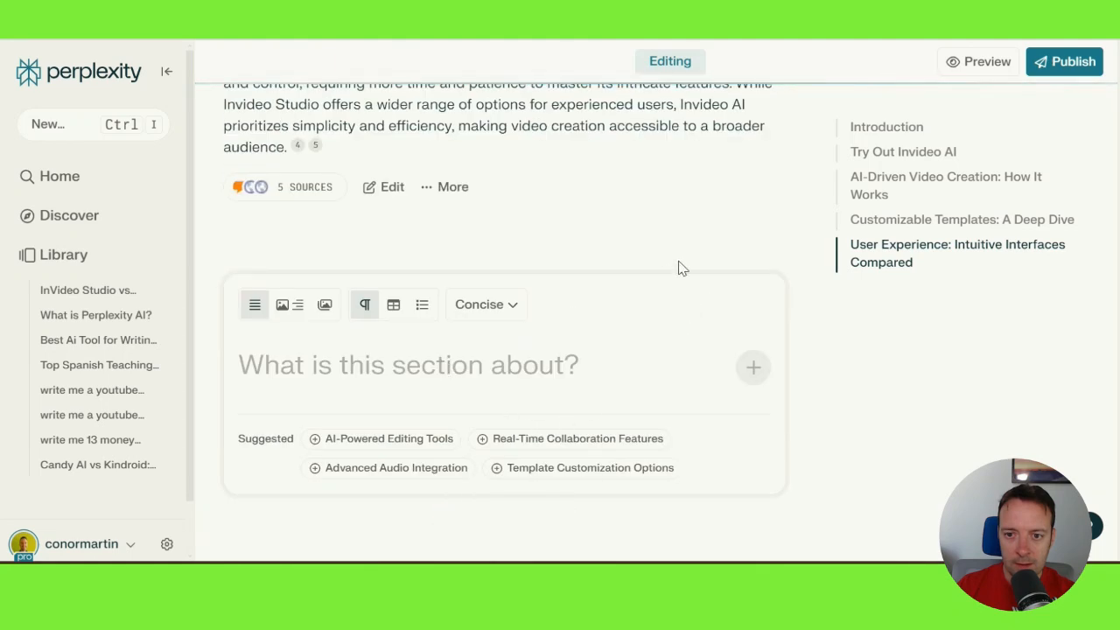
pyautogui.scroll(5, 681, 268)
pyautogui.scroll(5, 674, 271)
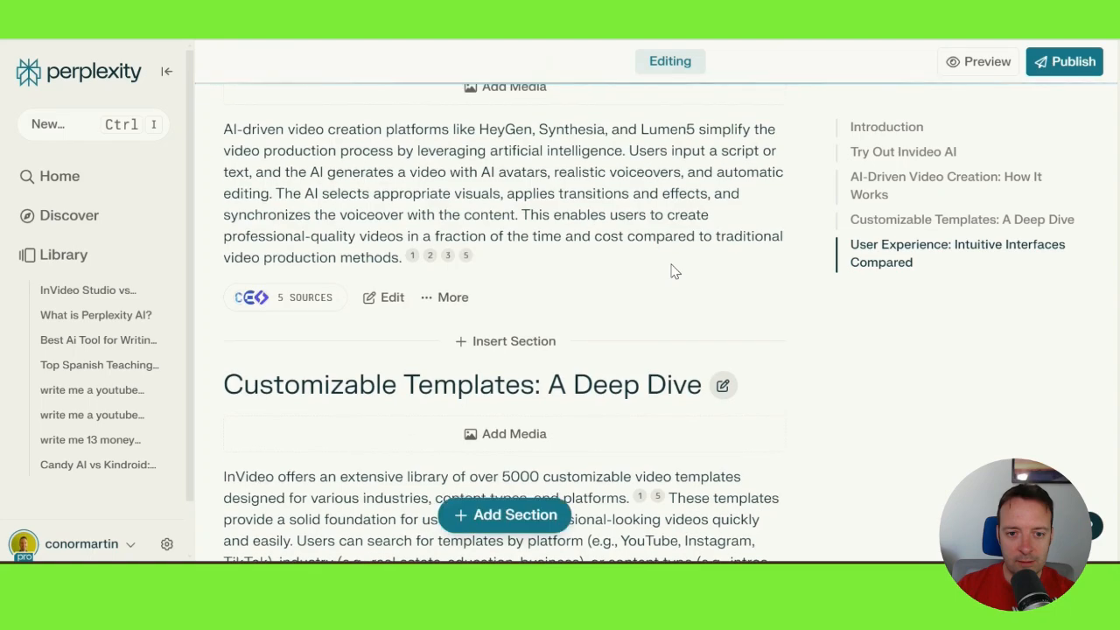
pyautogui.scroll(10, 672, 271)
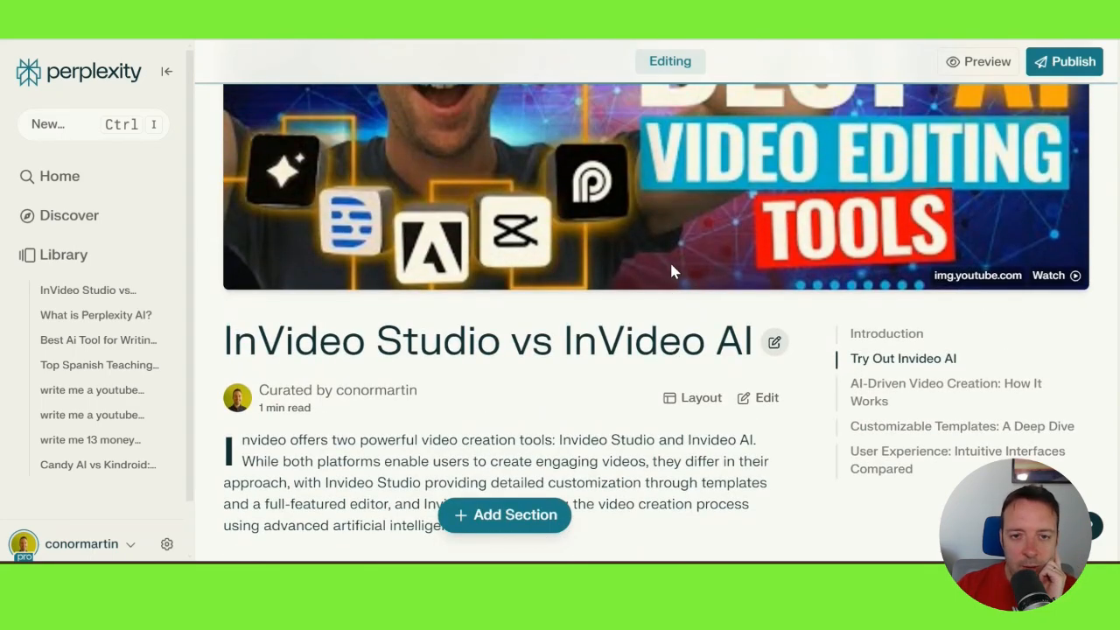
pyautogui.scroll(-10, 529, 341)
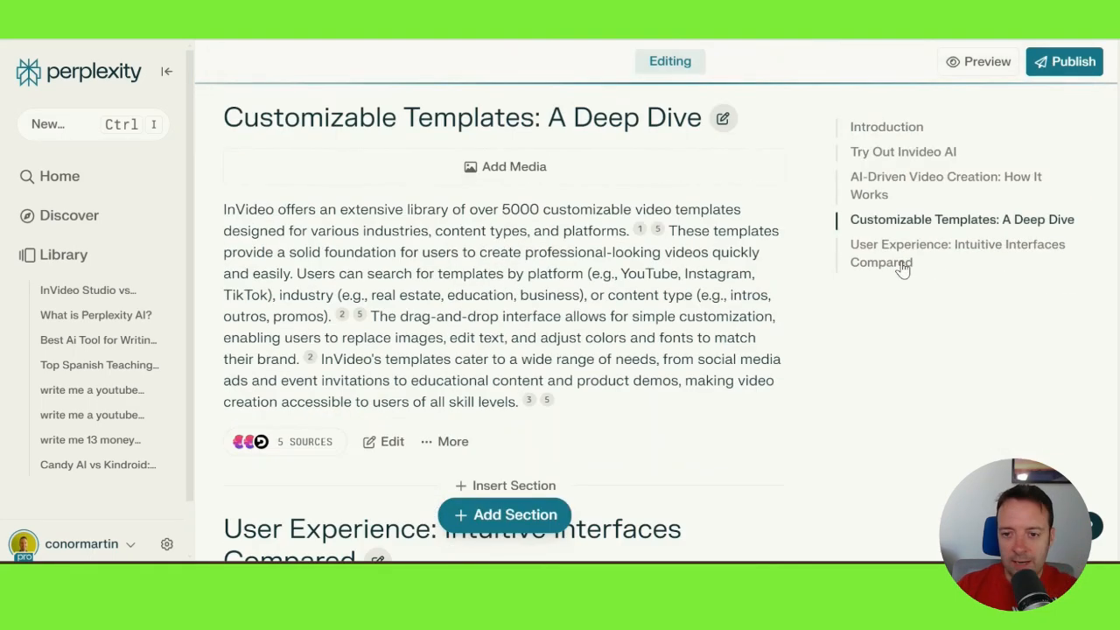
pyautogui.scroll(-4, 822, 320)
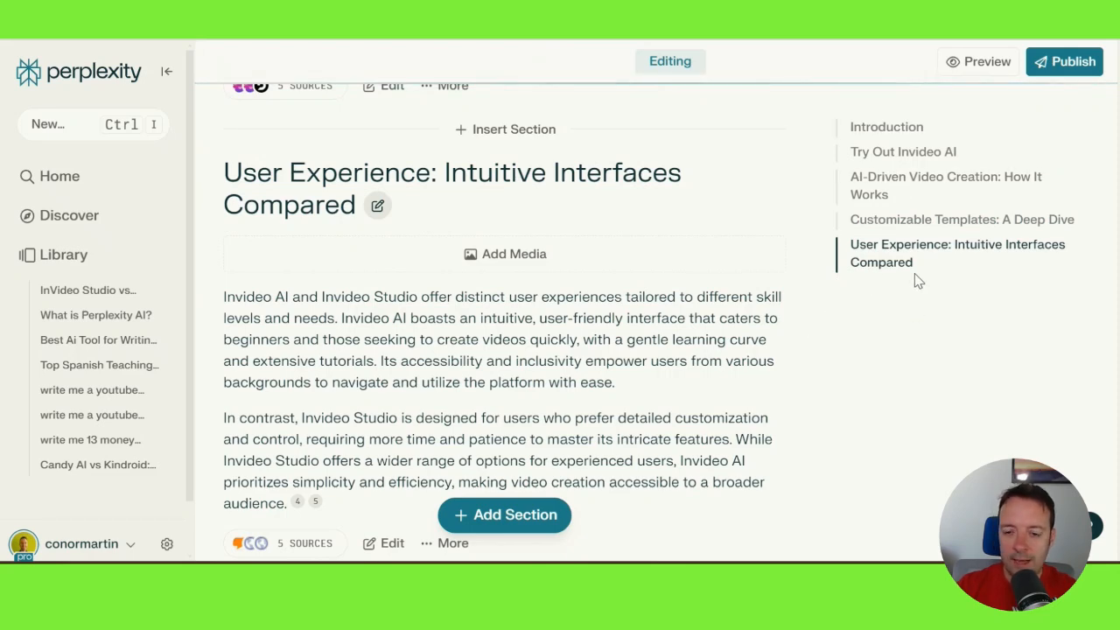
pyautogui.scroll(-4, 817, 365)
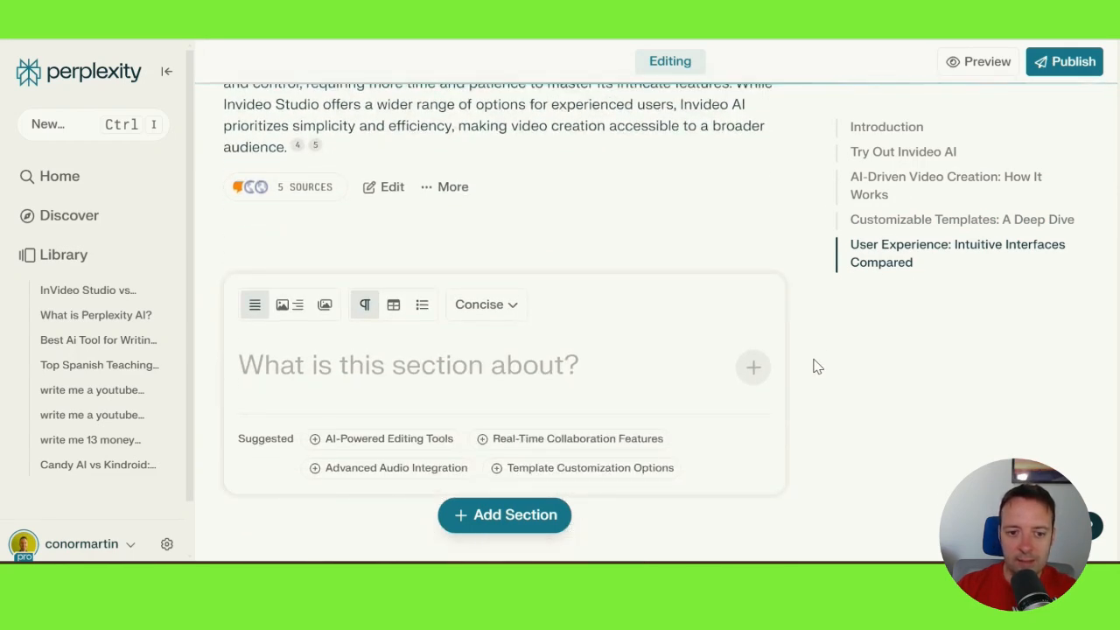
pyautogui.scroll(4, 816, 366)
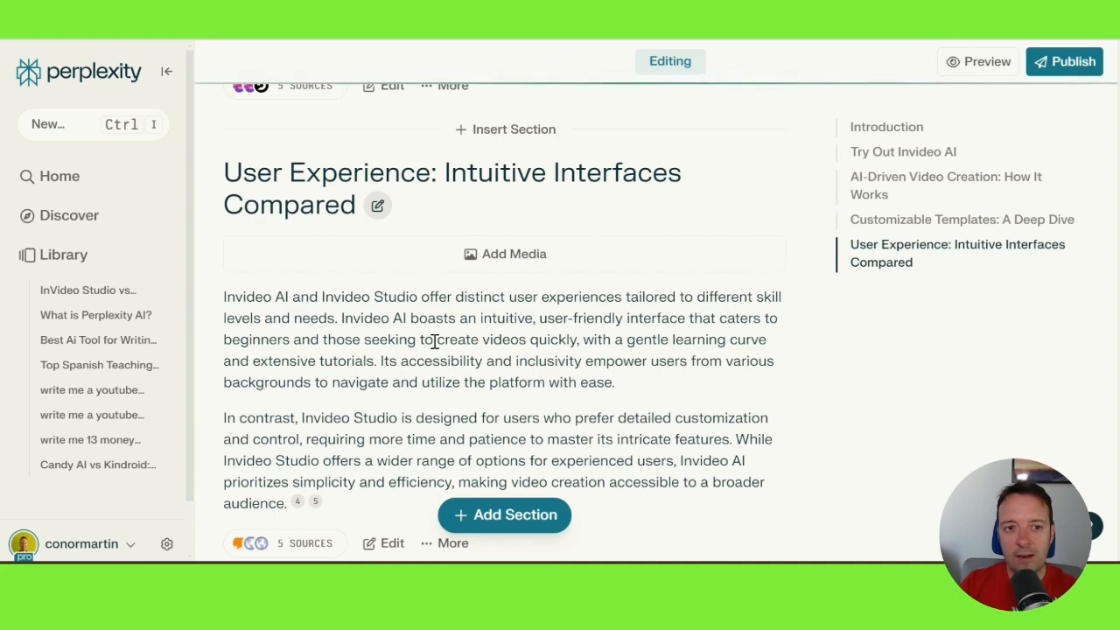
pyautogui.scroll(10, 434, 341)
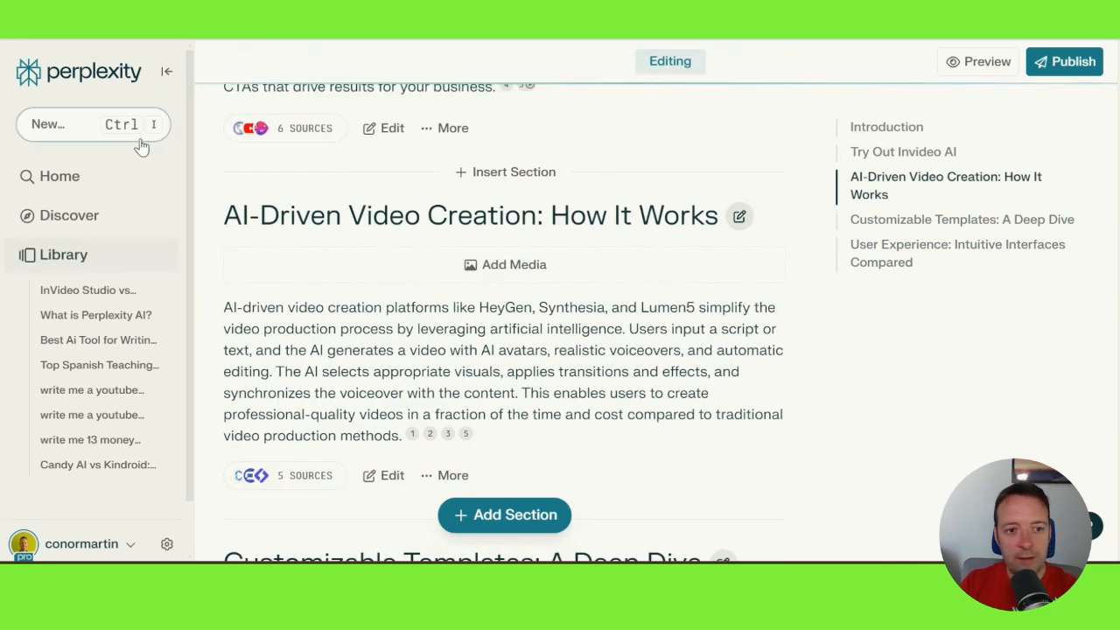
pyautogui.scroll(5, 592, 260)
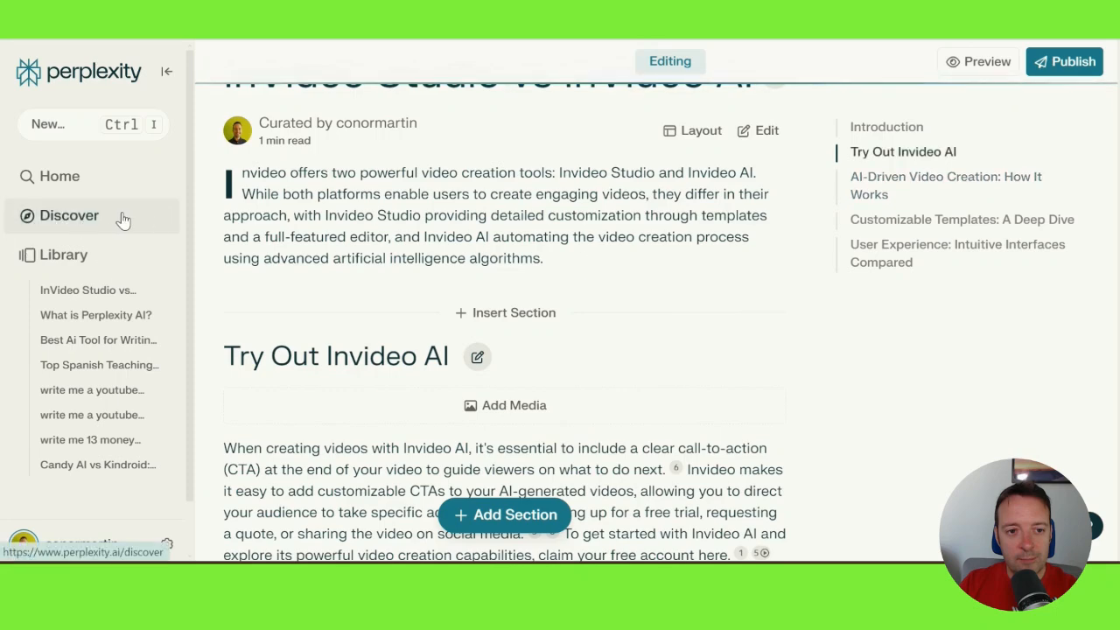
pyautogui.scroll(4, 516, 217)
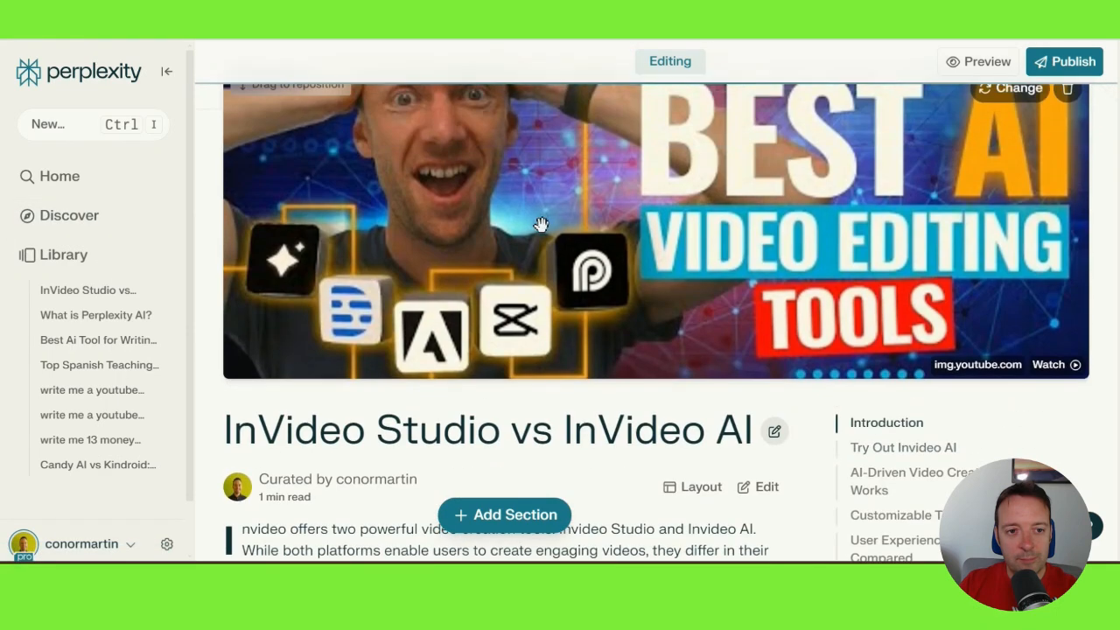